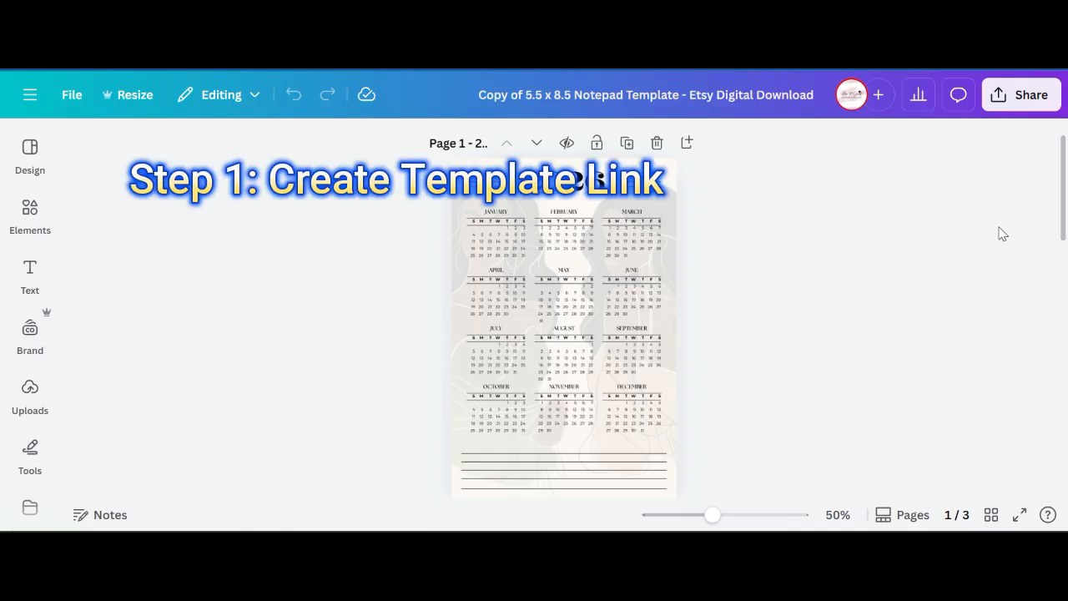
- Create a template link for the 5.5 x 8.5 notepad calendar design and copy it
left_click(1020, 95)
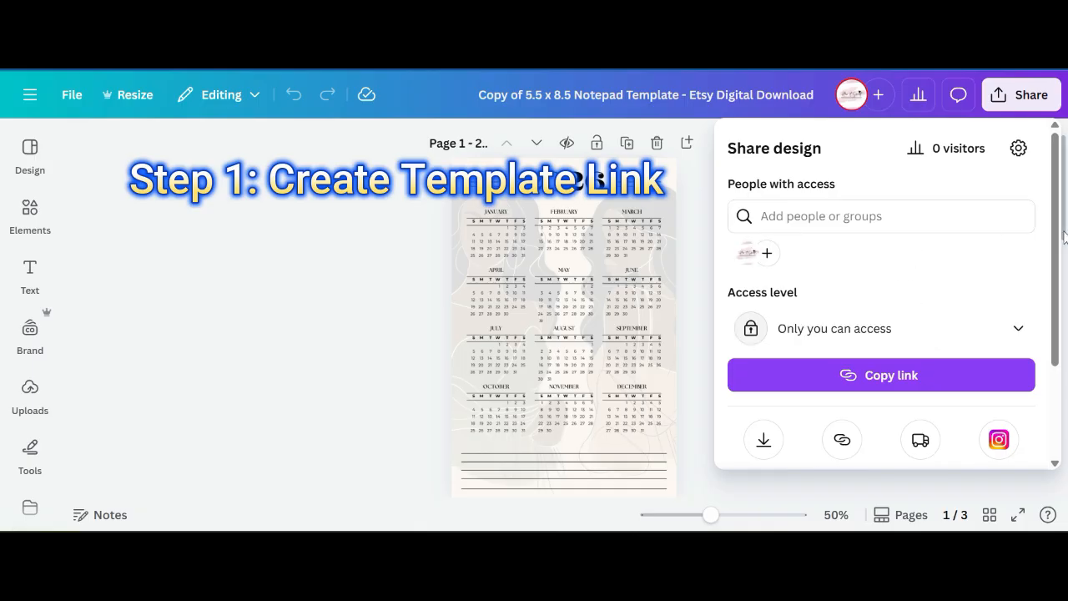
left_click_drag(1053, 250, 1067, 351)
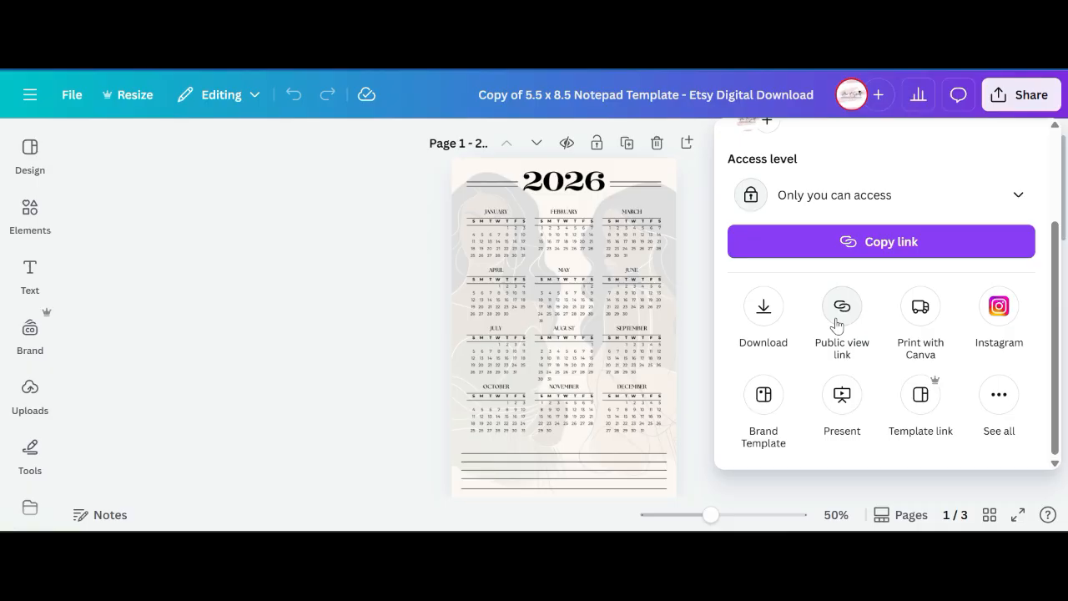
left_click(921, 406)
scroll(937, 348, "down", 2)
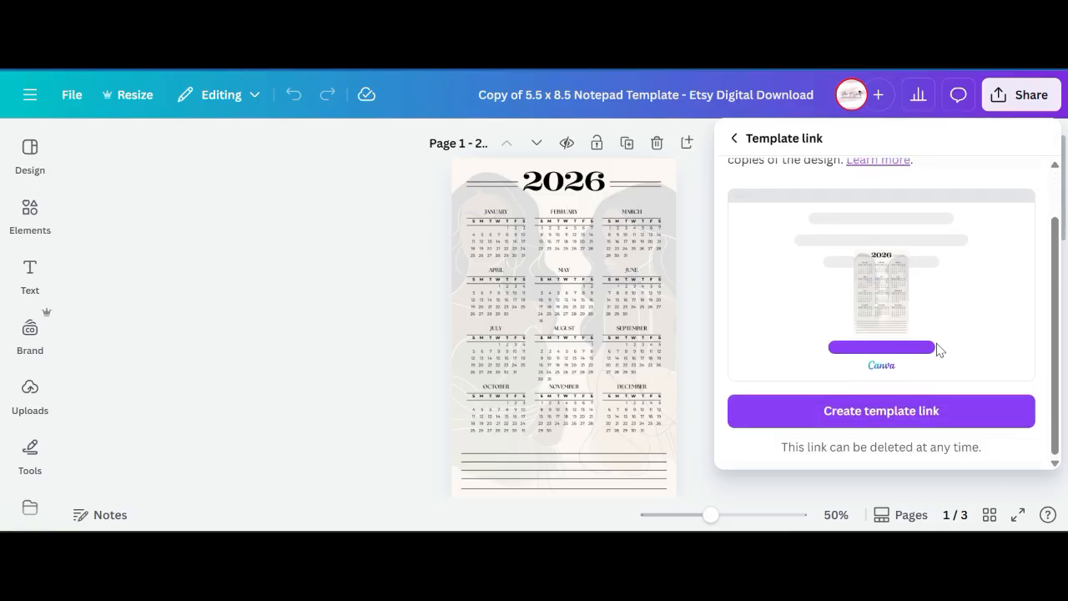
left_click(889, 423)
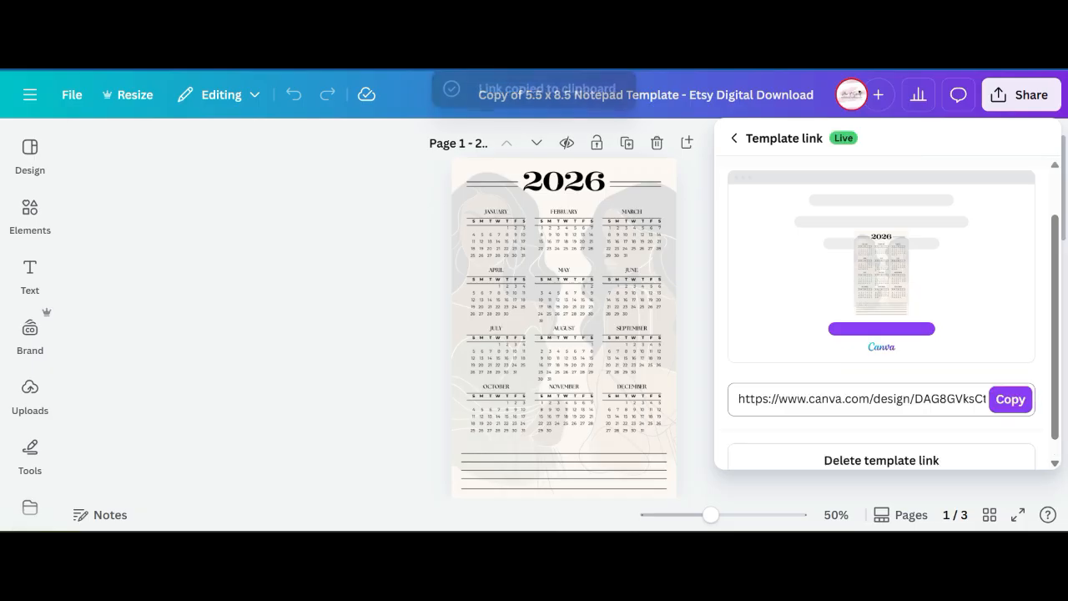
left_click(1011, 400)
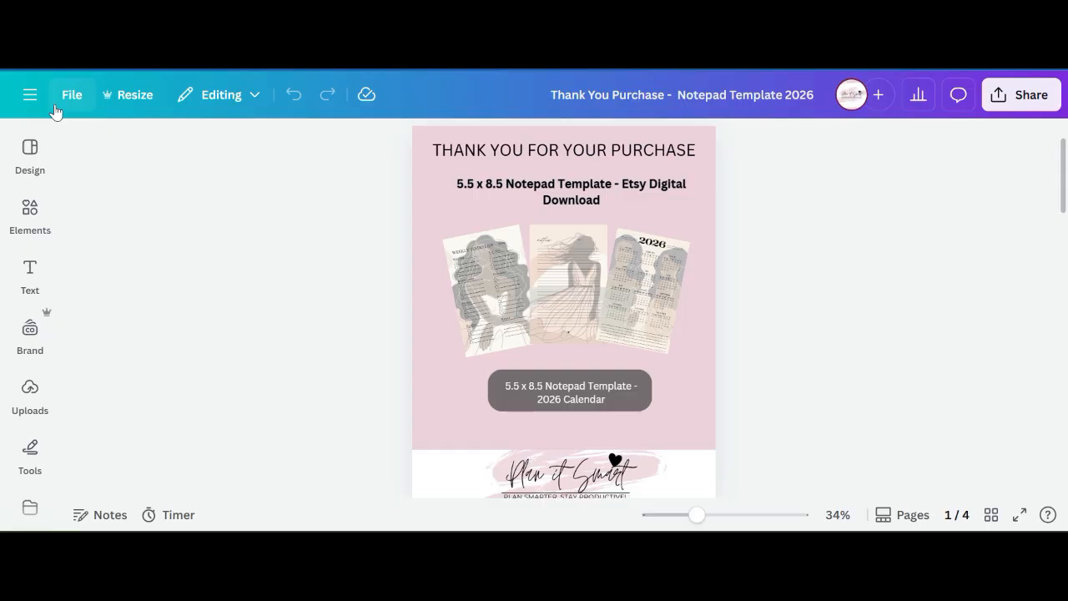
- Pull the 2026 Calendar label text and its grey button shape apart beneath the notepad mockups
left_click(515, 136)
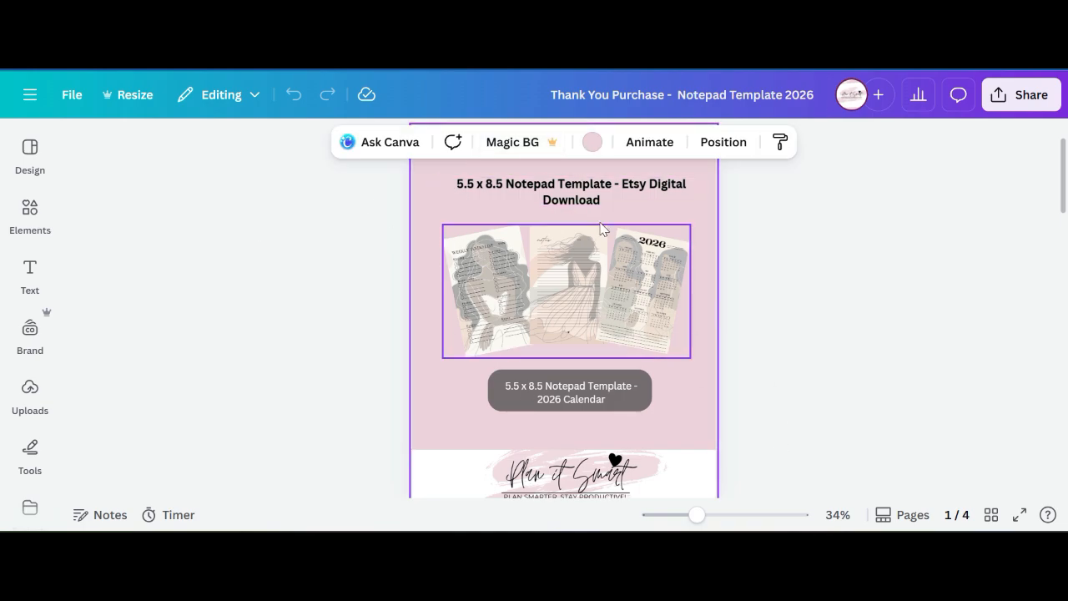
left_click(877, 252)
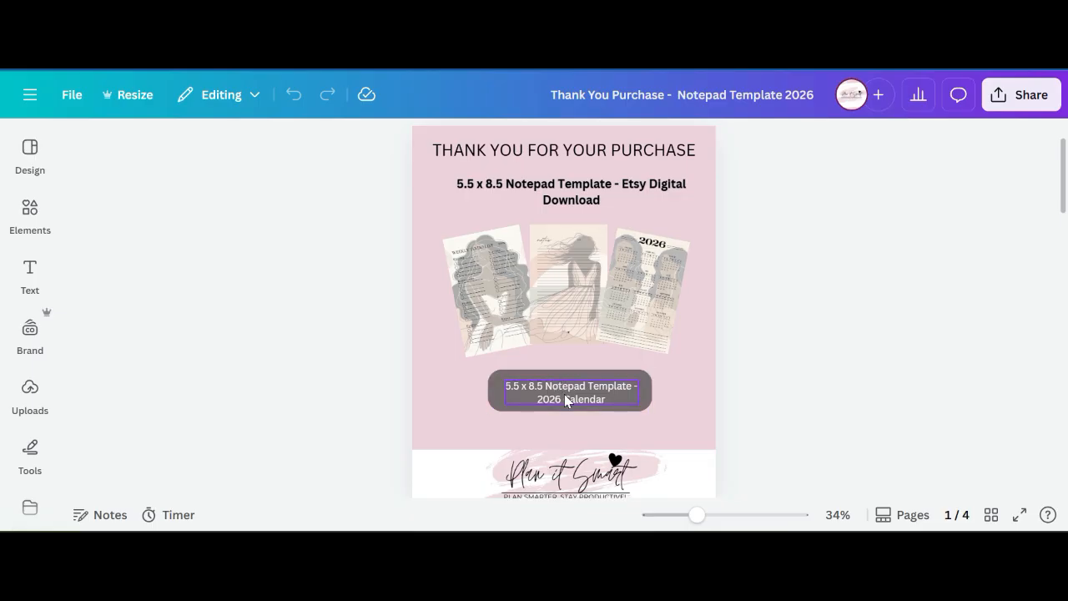
left_click(592, 377)
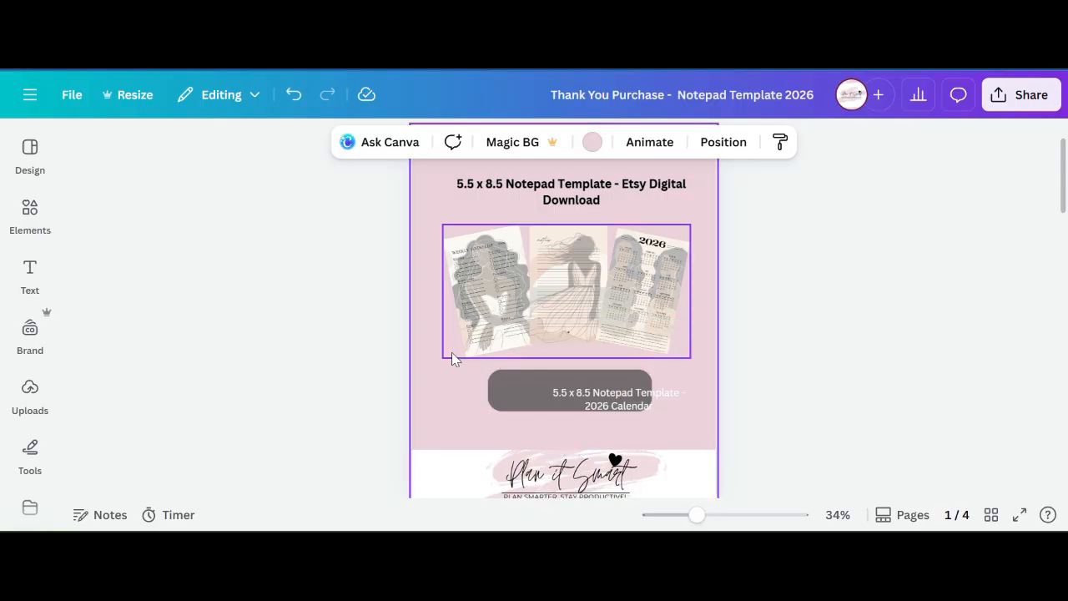
left_click(506, 386)
left_click_drag(507, 393, 485, 394)
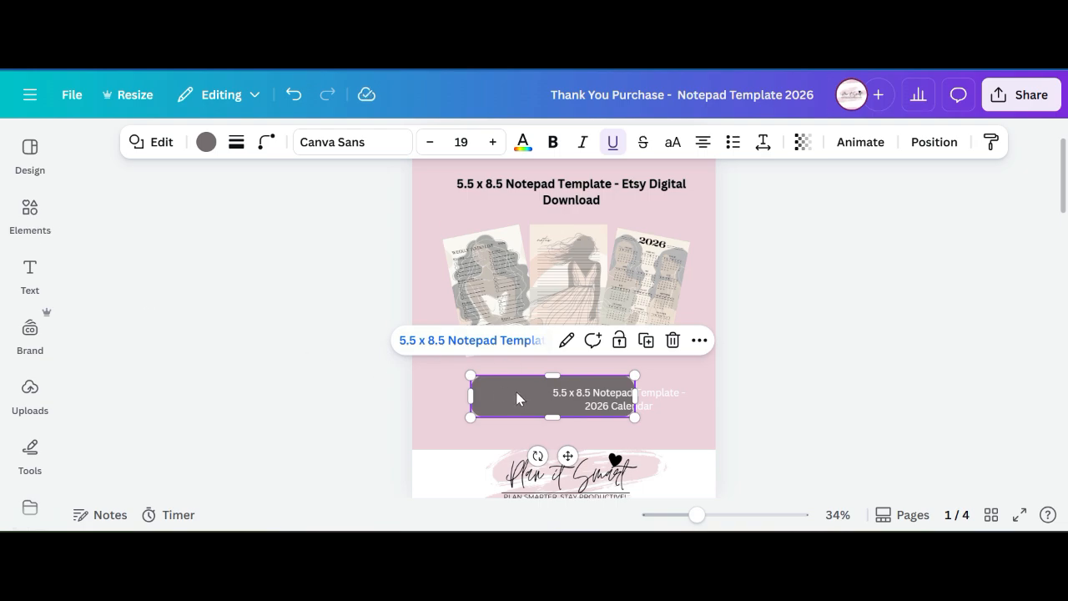
- Reposition the grey button shape and the calendar label so the text sits on the shape again
left_click(32, 210)
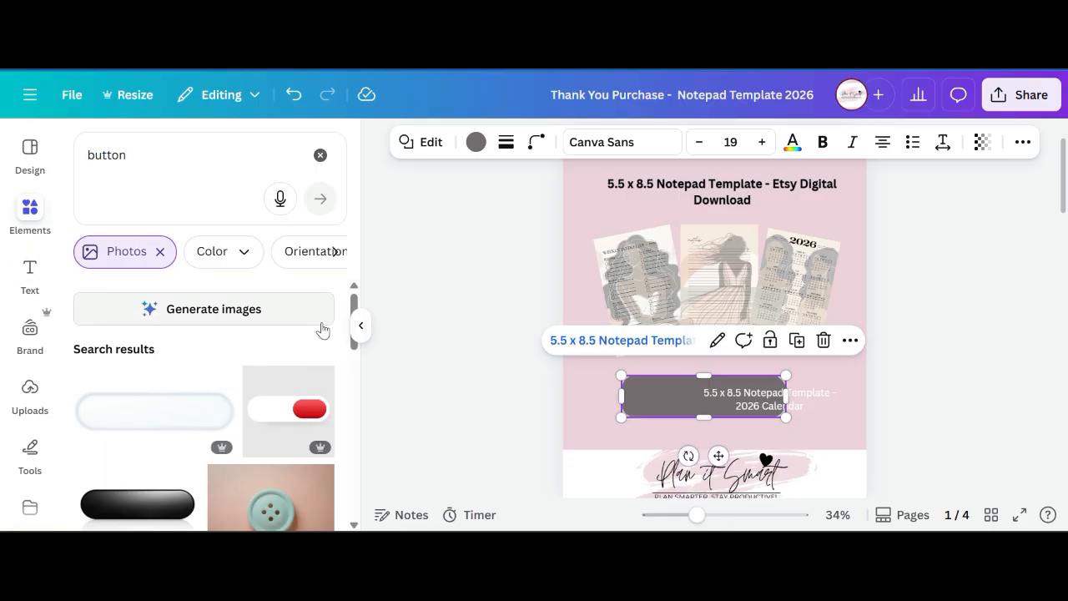
left_click(361, 329)
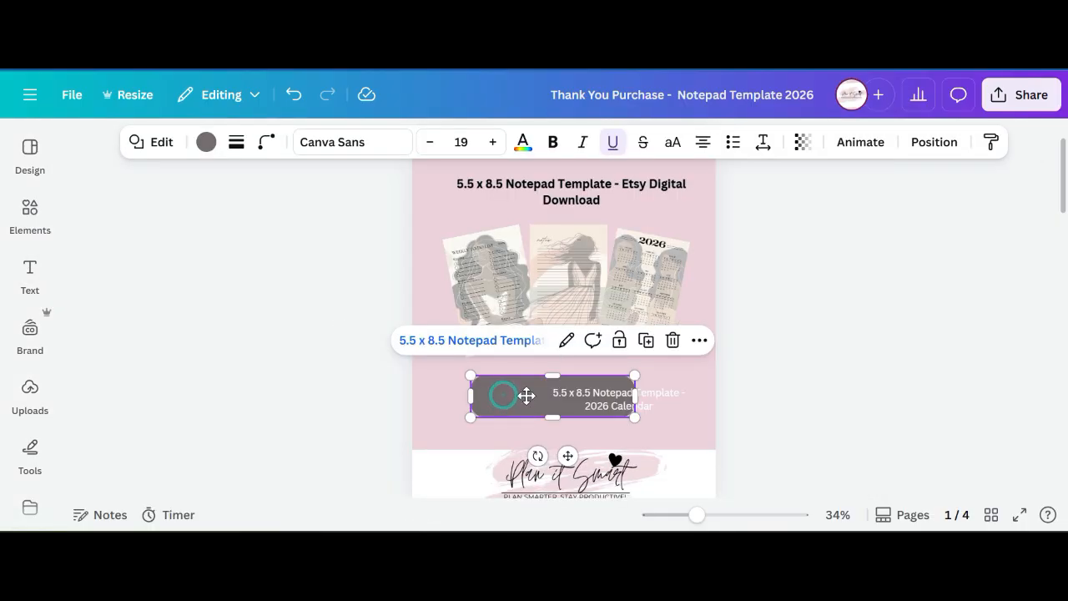
left_click_drag(518, 397, 536, 405)
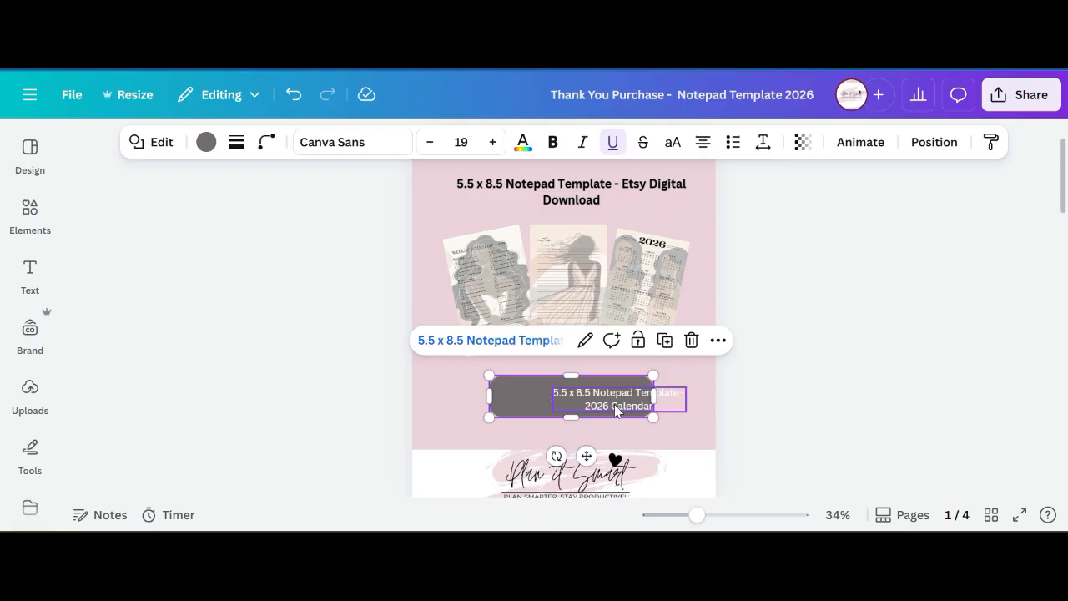
left_click_drag(614, 404, 619, 409)
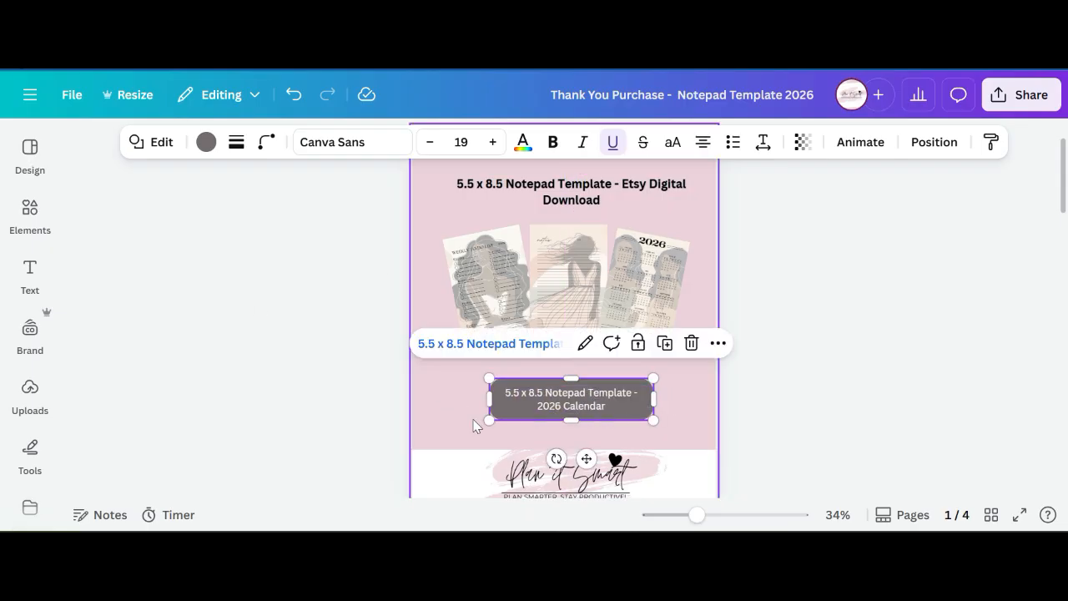
- Remove the old calendar label text and the grey button shape behind it, checking the shape's existing link
left_click(576, 399)
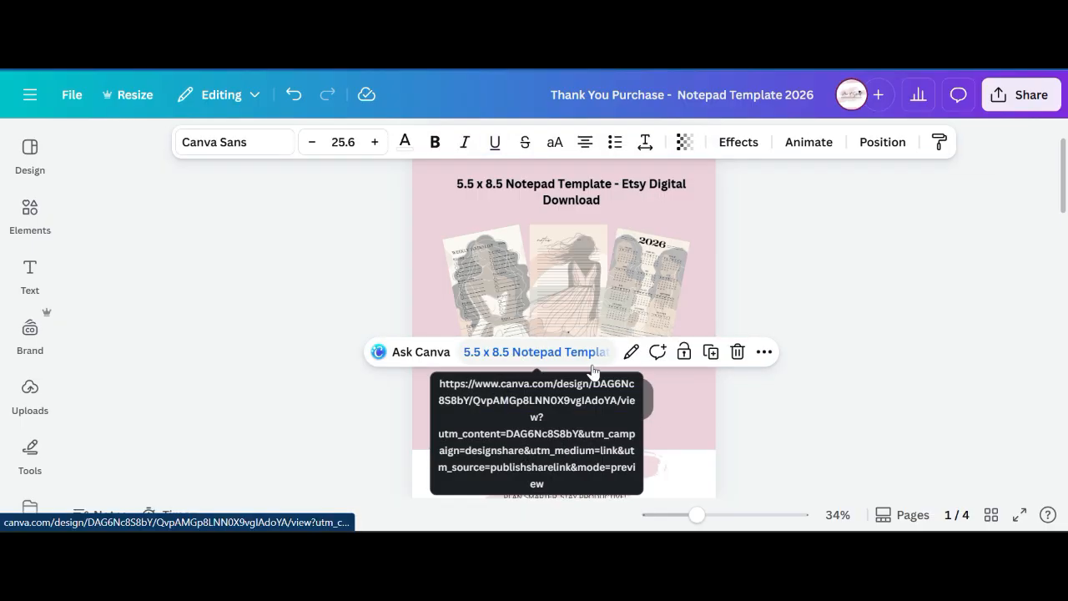
key("Escape")
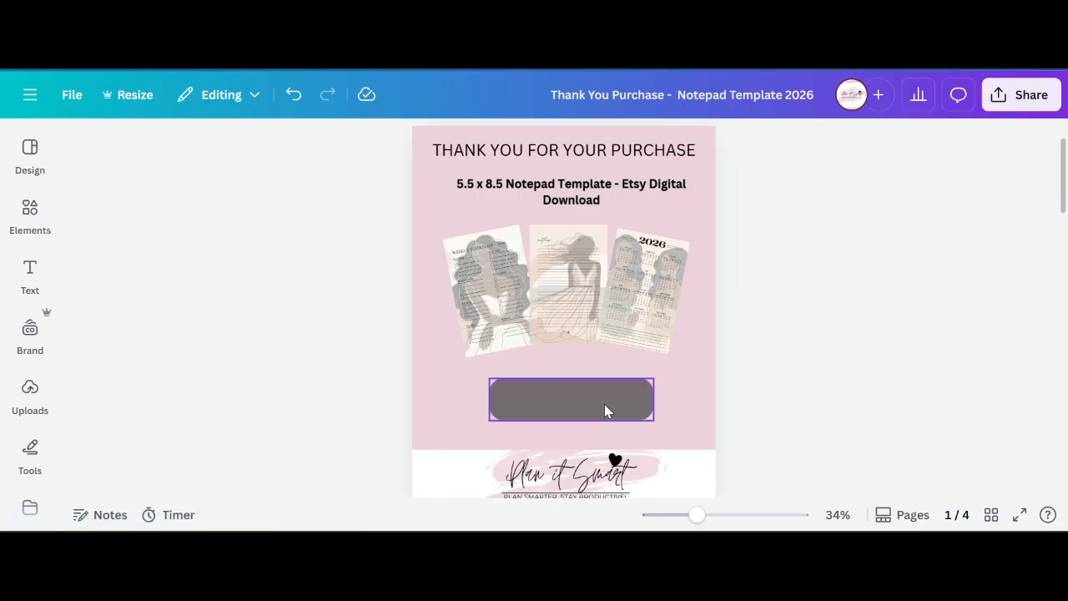
left_click(557, 407)
right_click(558, 408)
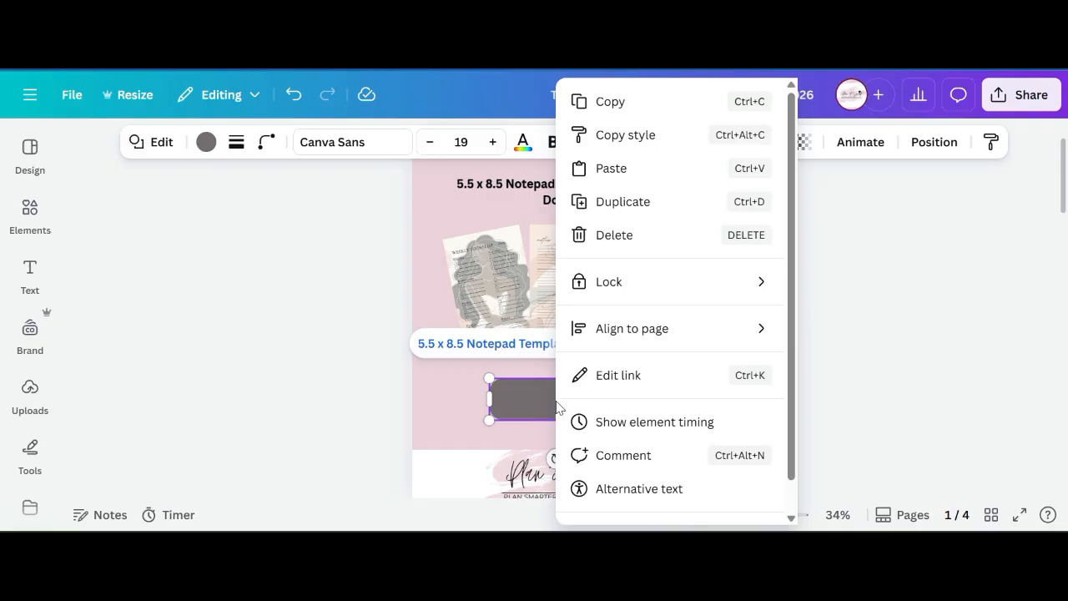
left_click(638, 381)
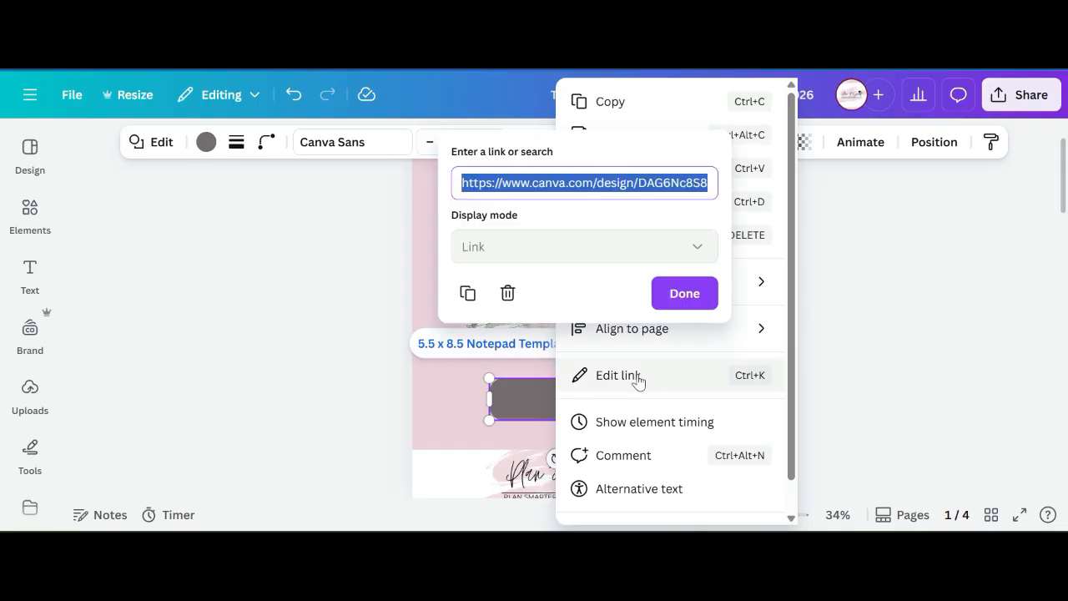
left_click(673, 297)
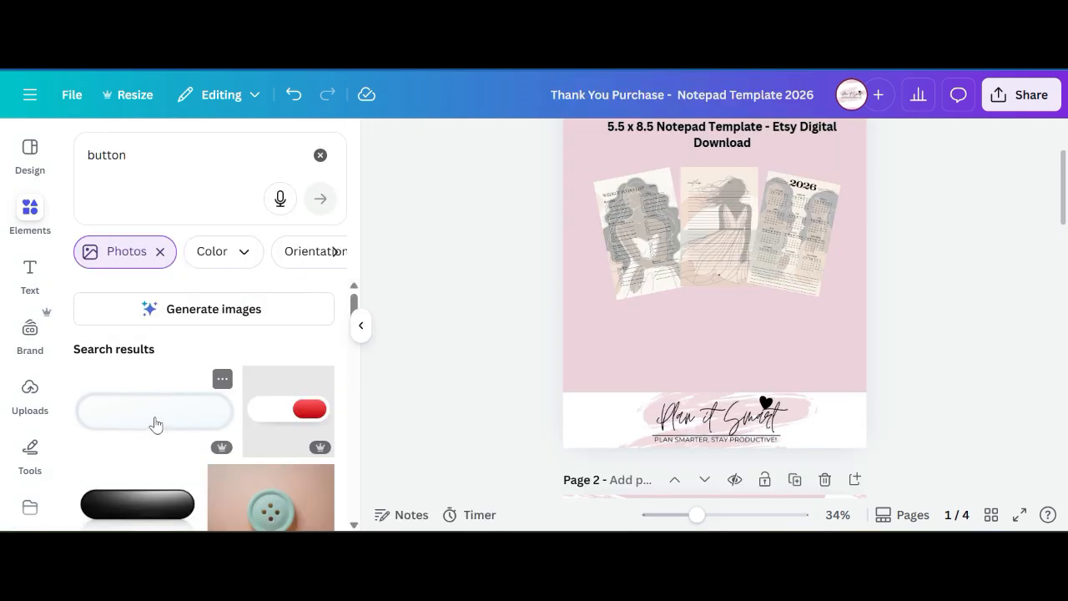
- Add a pill-shaped button image from the "button" photo results and place it below the notepad mockups
left_click(160, 414)
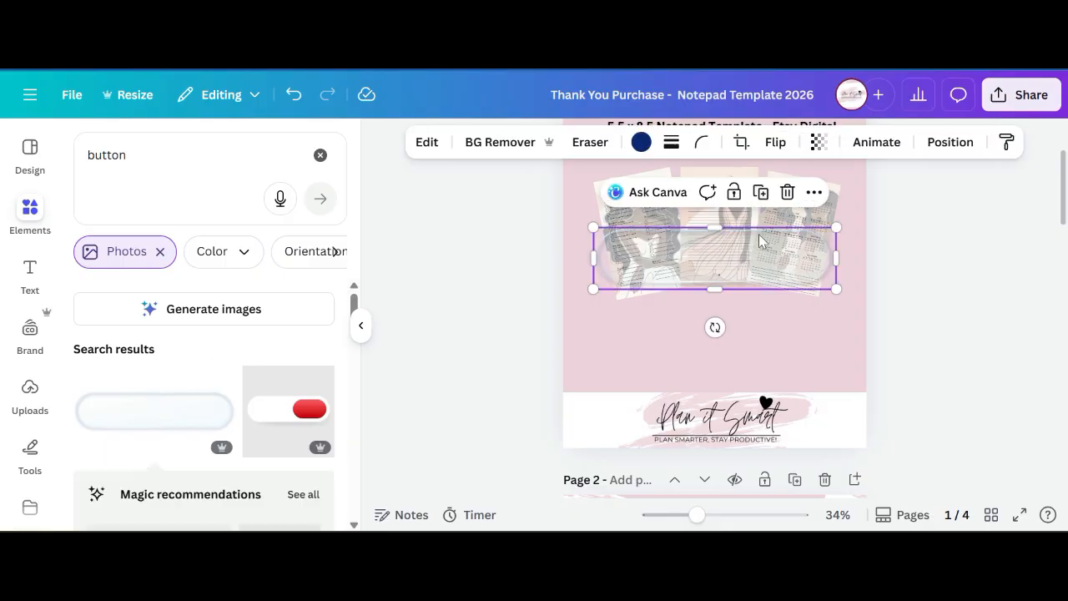
left_click_drag(750, 258, 757, 337)
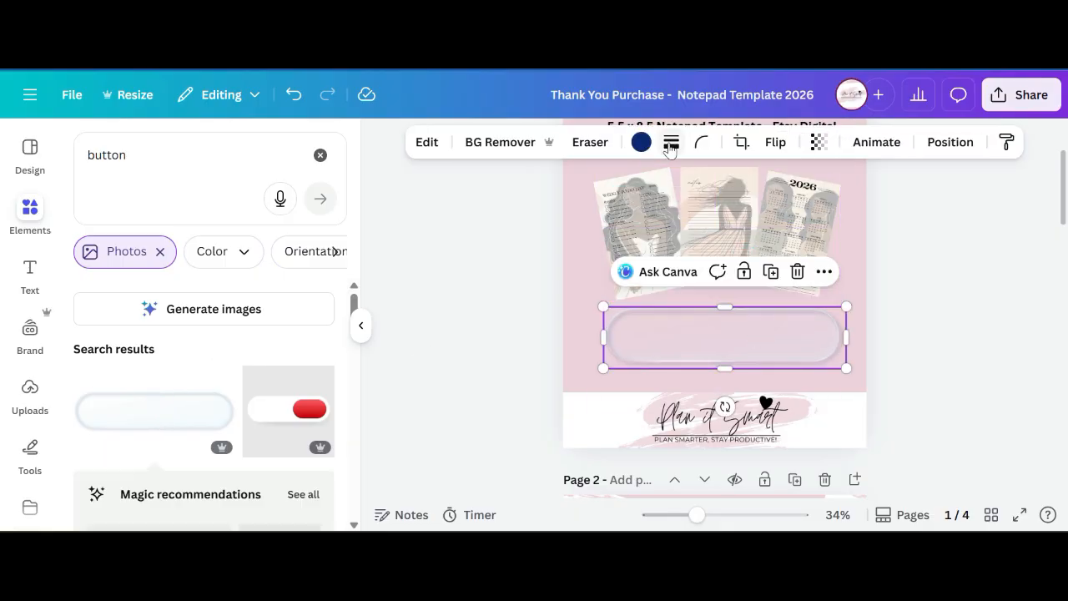
left_click(641, 142)
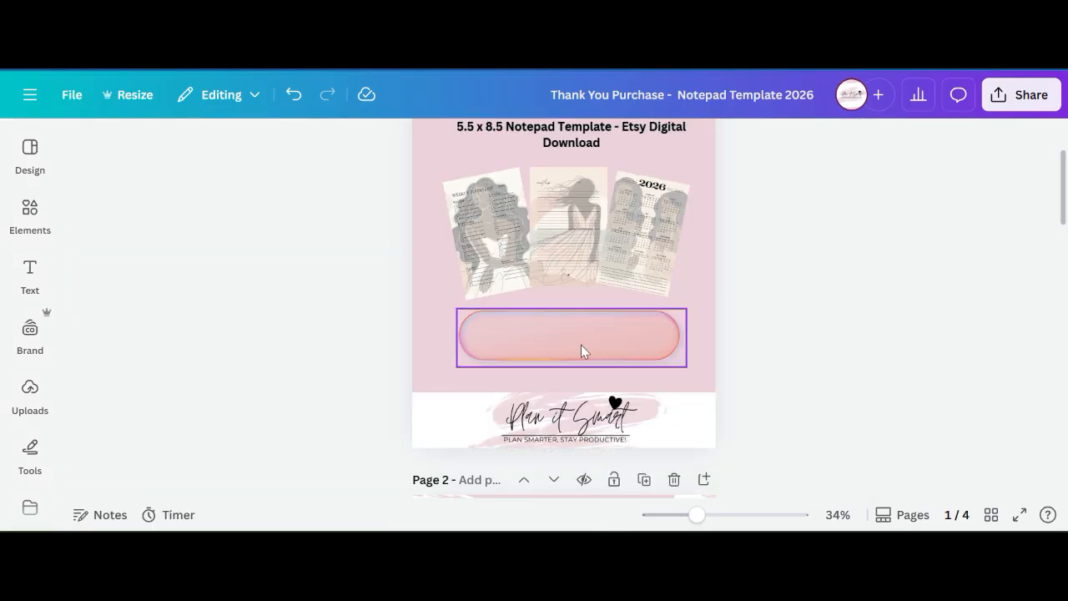
- Link the new pill-shaped button image to the copied notepad template link
right_click(572, 340)
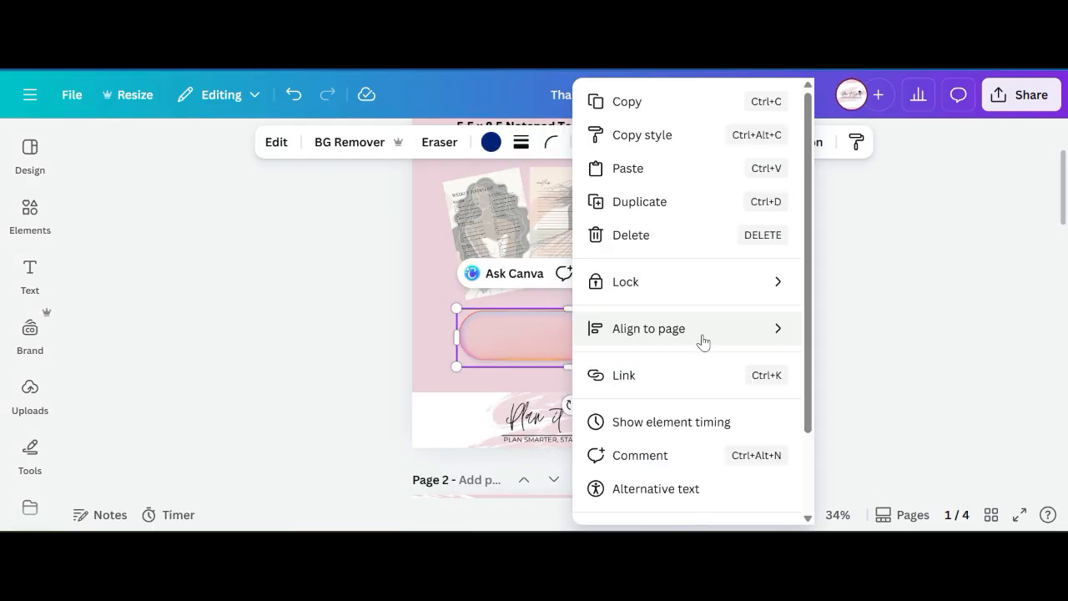
left_click(633, 379)
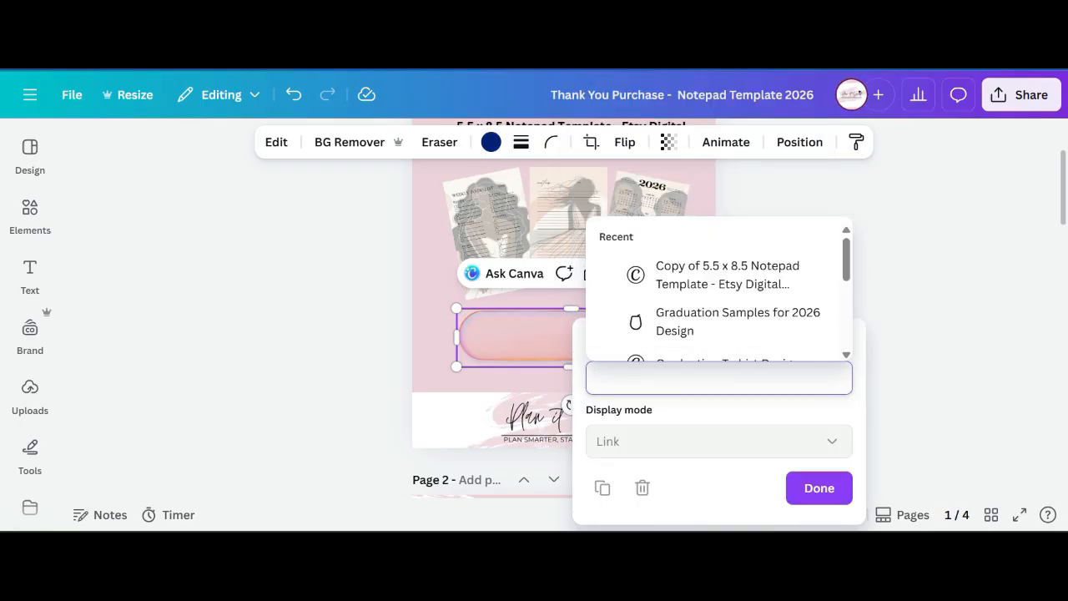
right_click(619, 378)
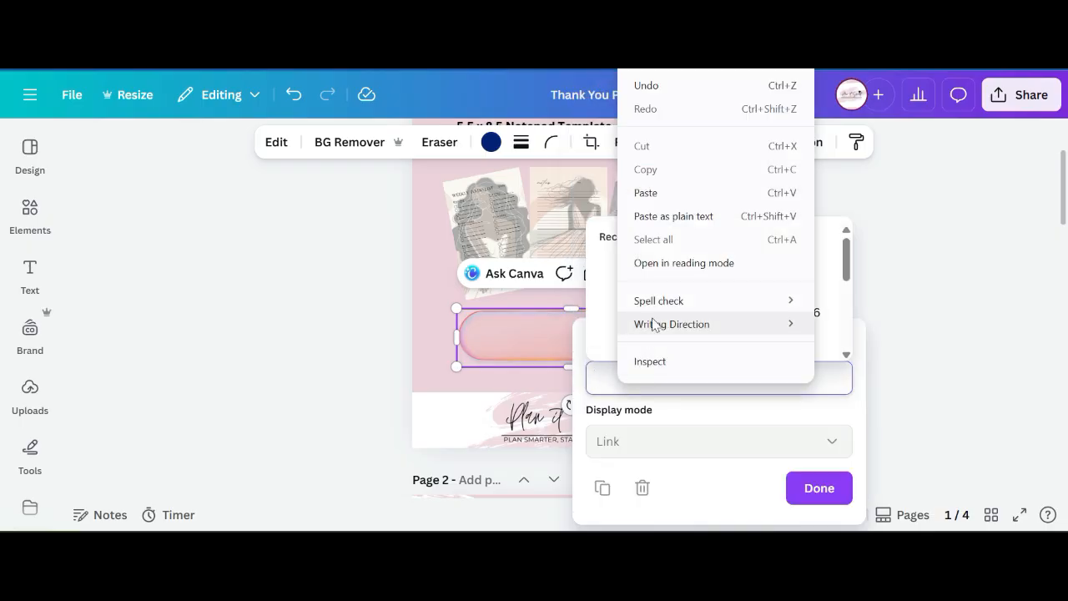
left_click(645, 194)
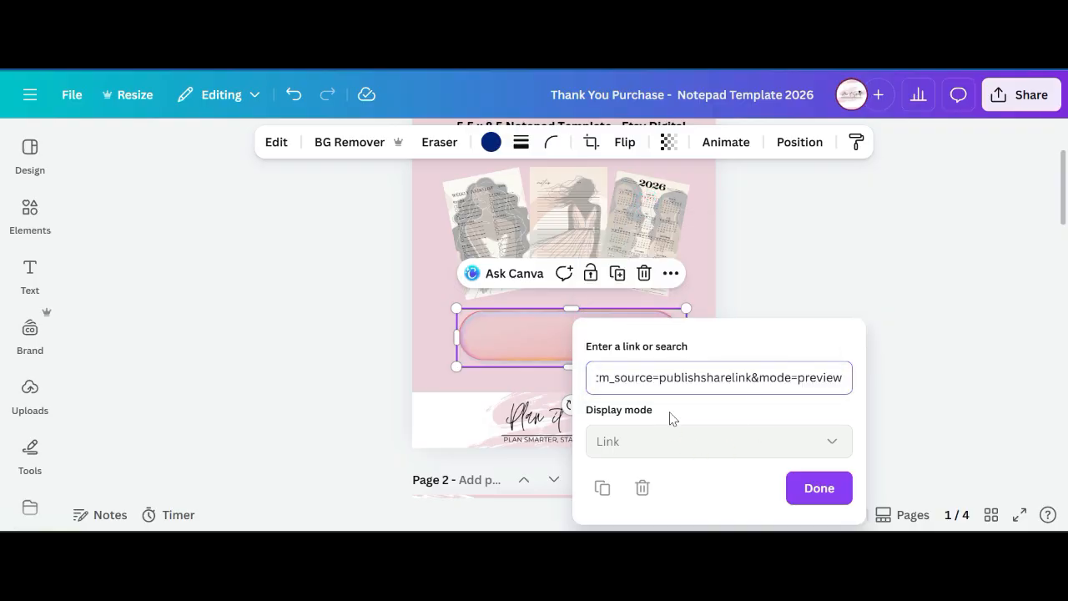
left_click(819, 489)
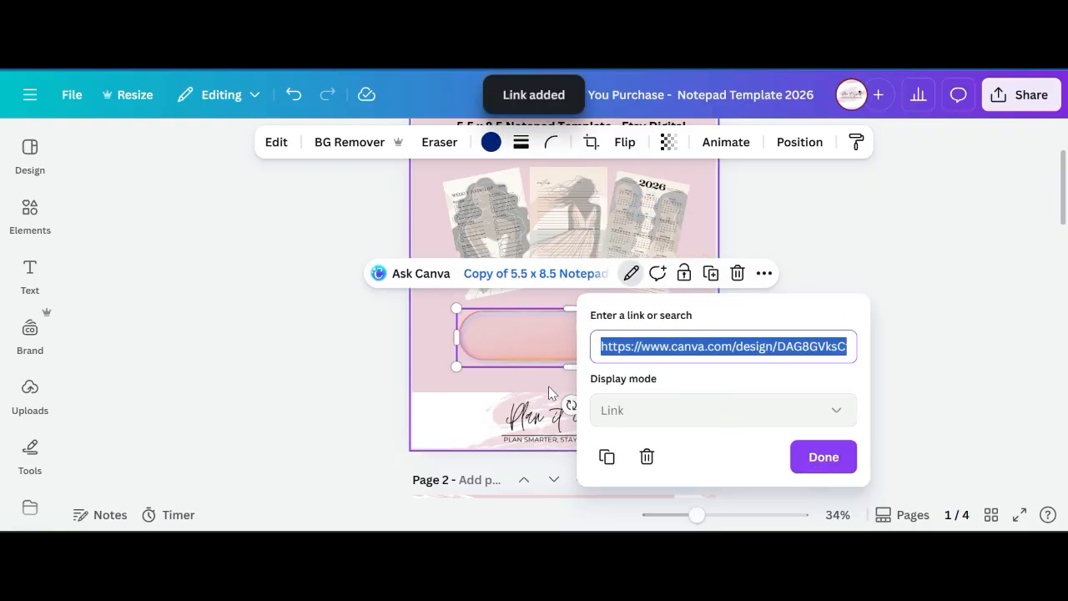
left_click(137, 124)
left_click(580, 322)
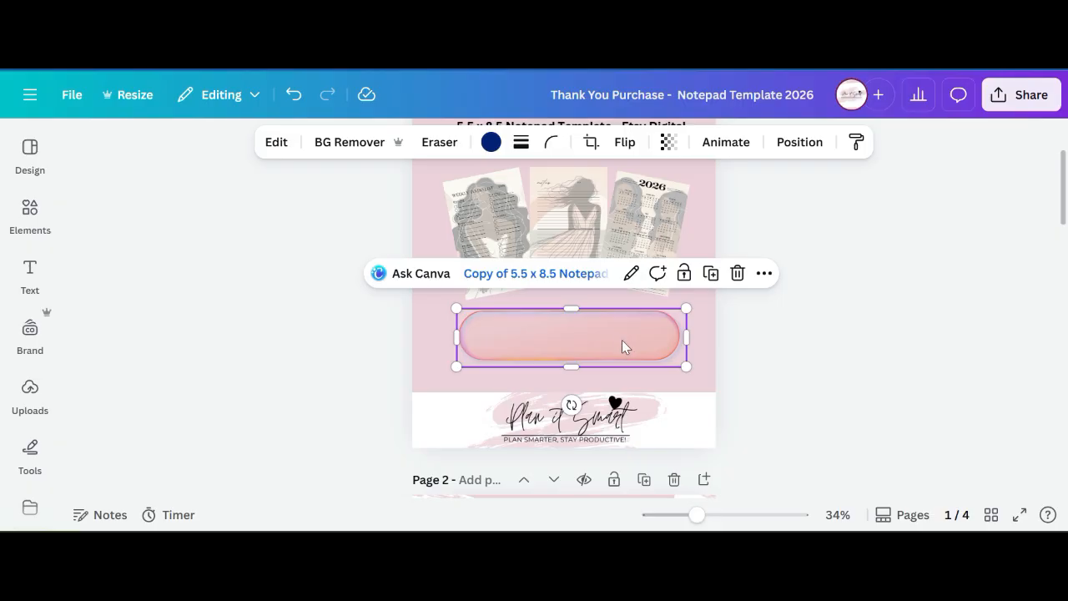
key("Escape")
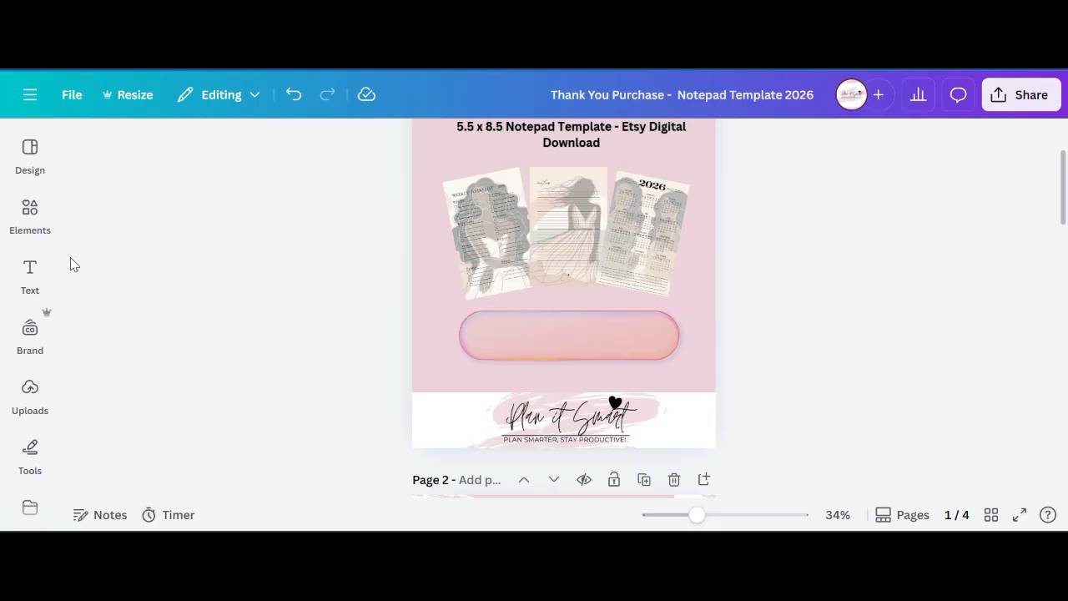
- Add a text box with the default paragraph text and center it on the pill-shaped button
left_click(33, 215)
left_click(32, 276)
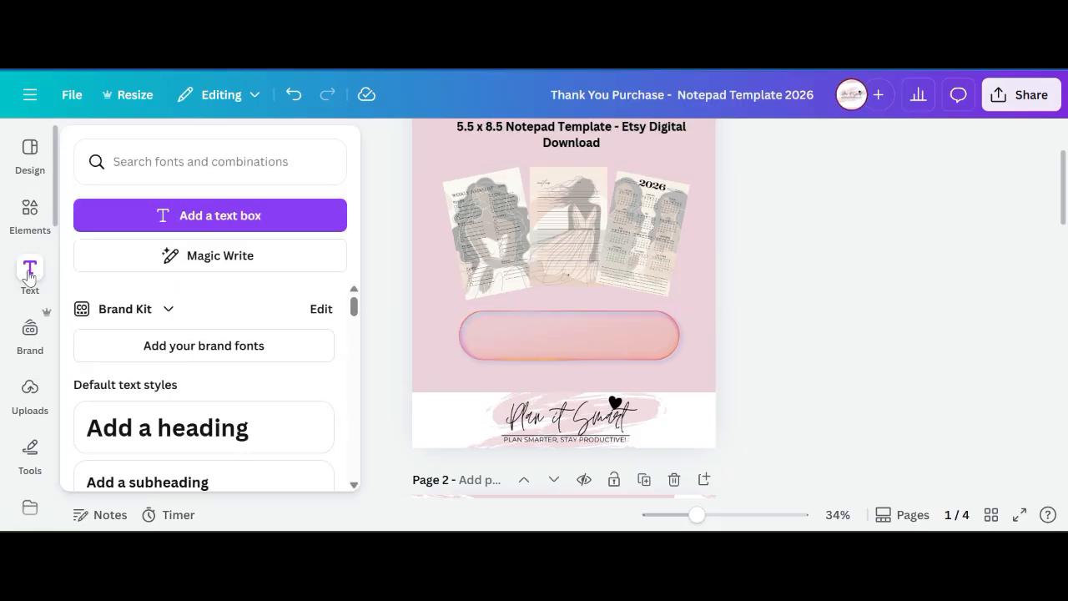
left_click(167, 219)
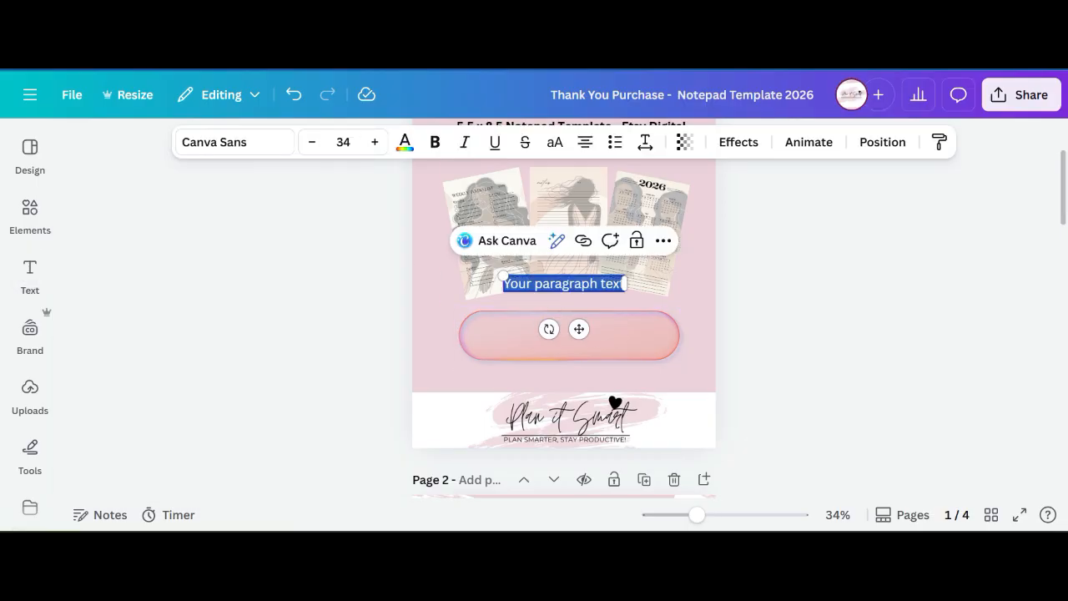
left_click_drag(578, 329, 581, 383)
right_click(574, 349)
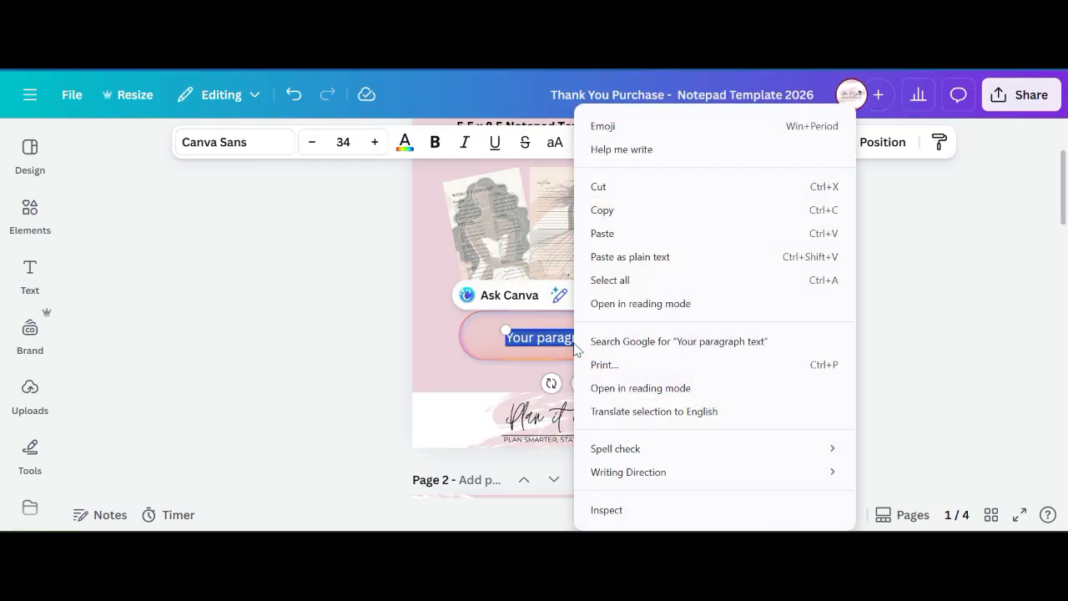
left_click(491, 339)
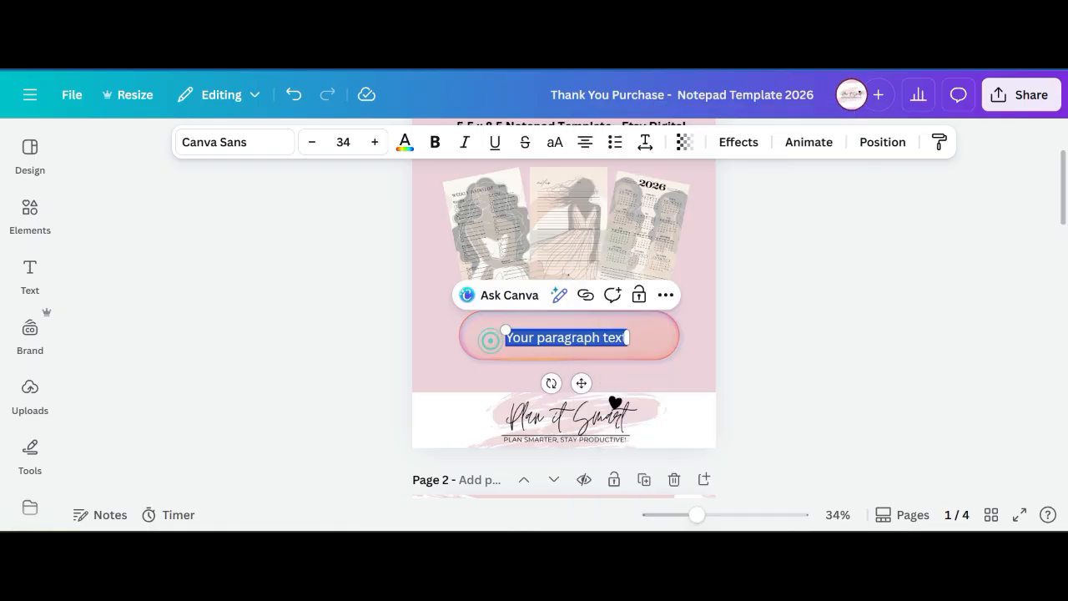
left_click(582, 340)
- Link the text box on the pill-shaped button to the copied notepad template link
left_click(680, 295)
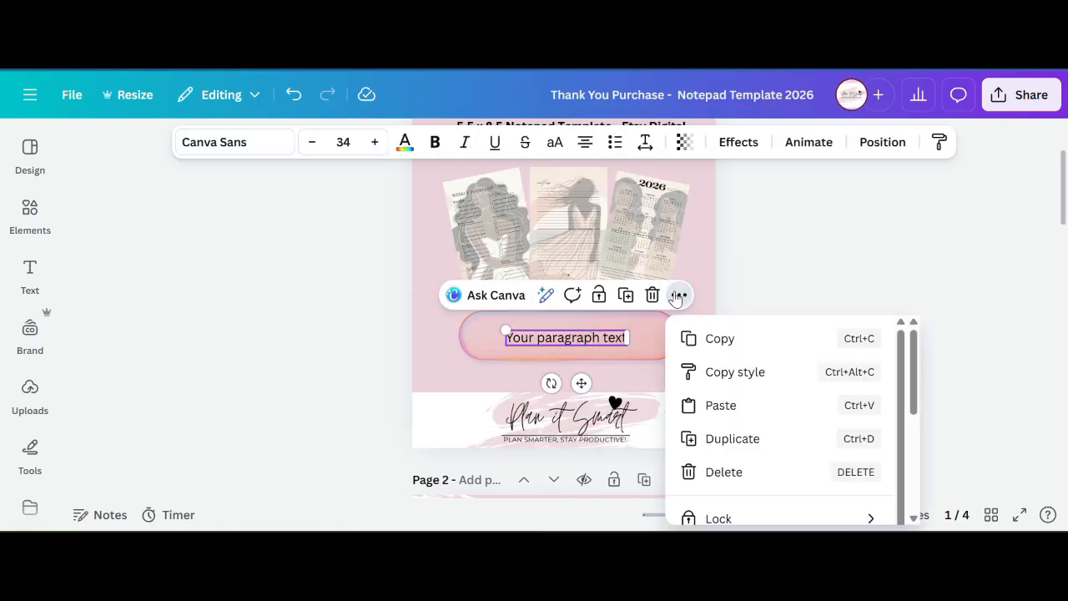
scroll(797, 425, "down", 2)
scroll(797, 425, "up", 2)
scroll(796, 425, "down", 4)
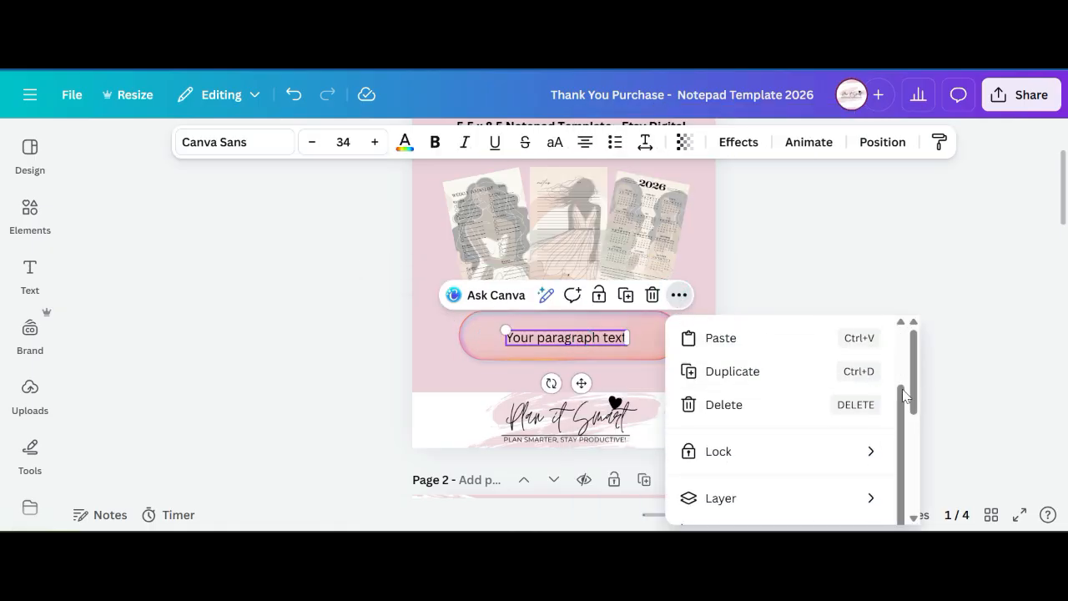
scroll(784, 425, "down", 1)
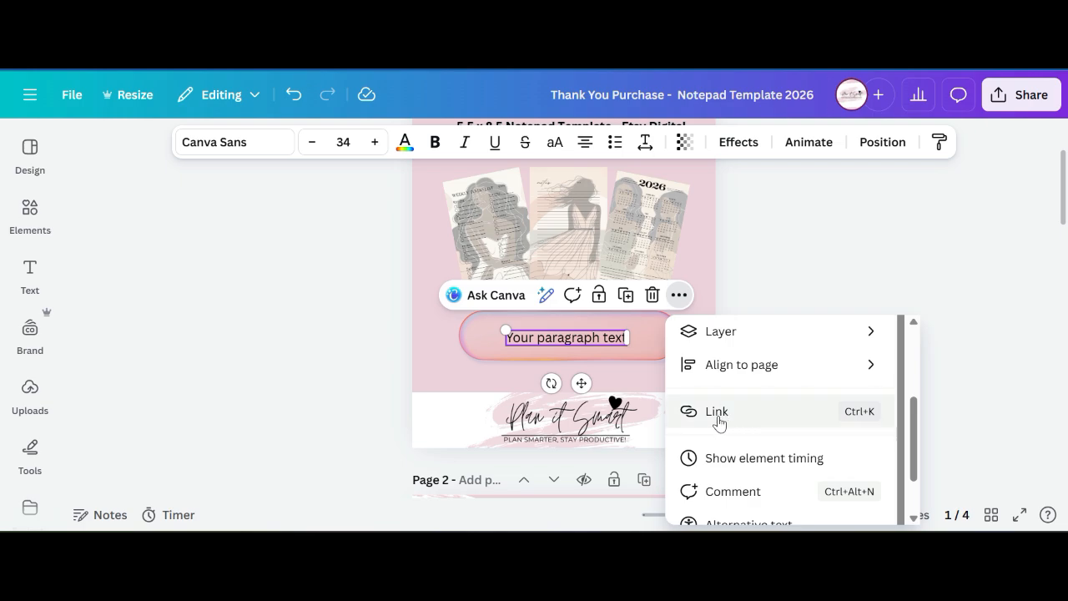
left_click(716, 411)
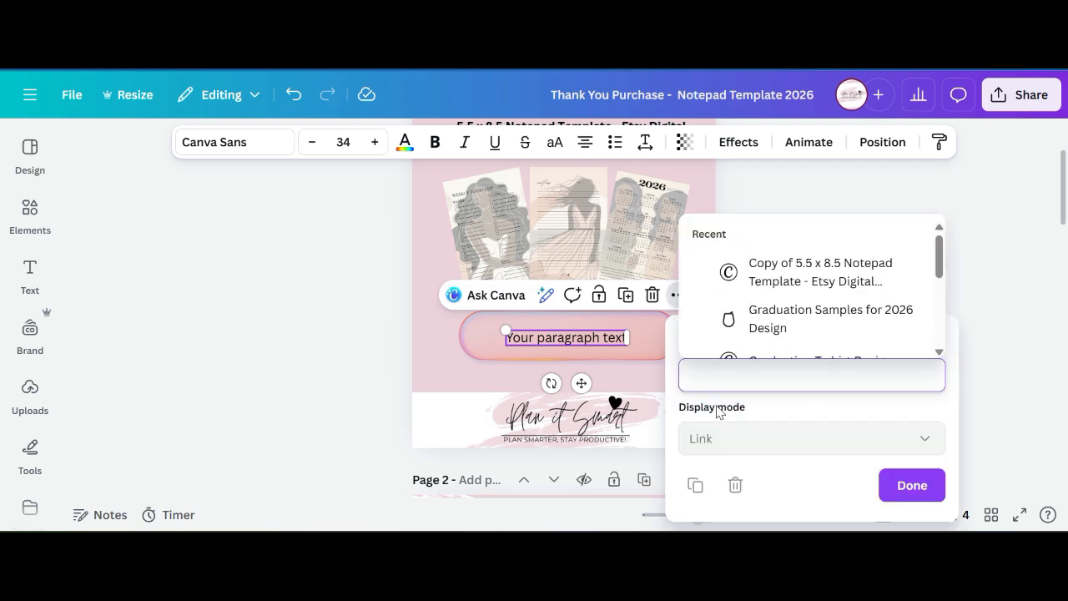
right_click(710, 379)
left_click(782, 198)
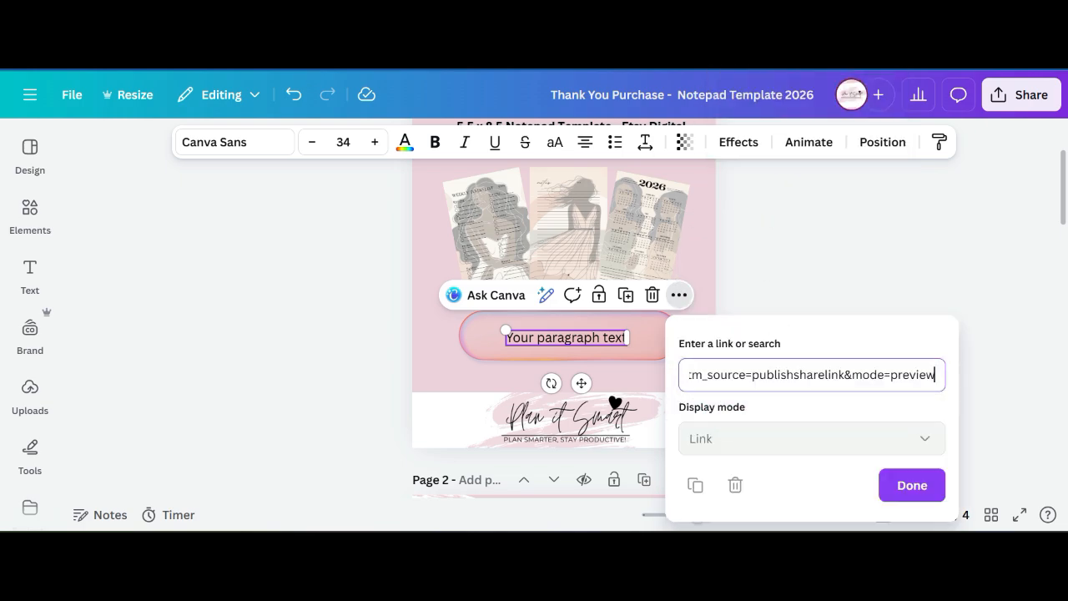
left_click(902, 487)
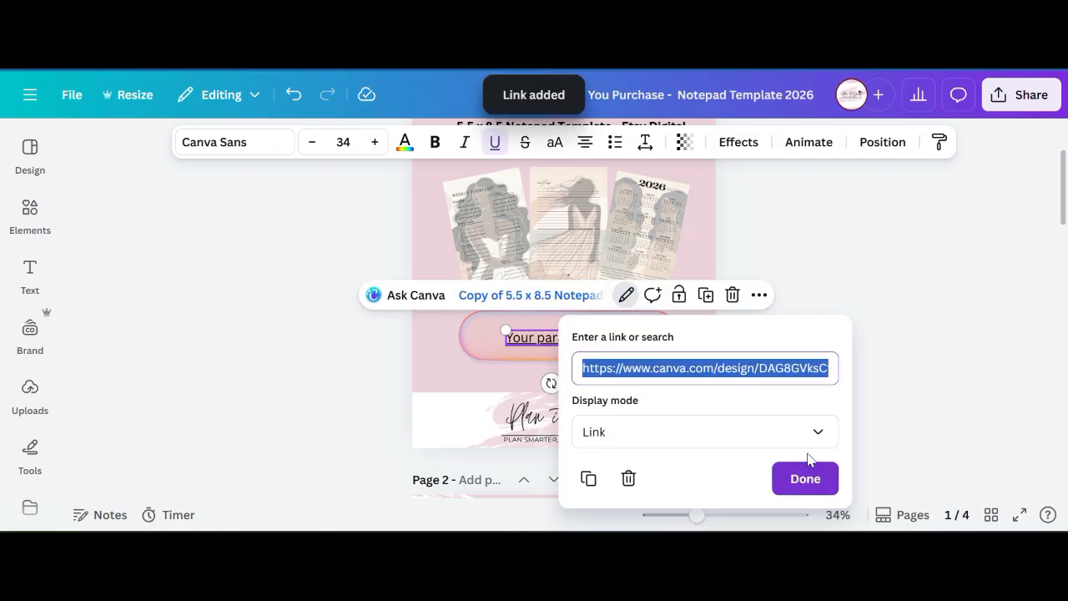
left_click(809, 477)
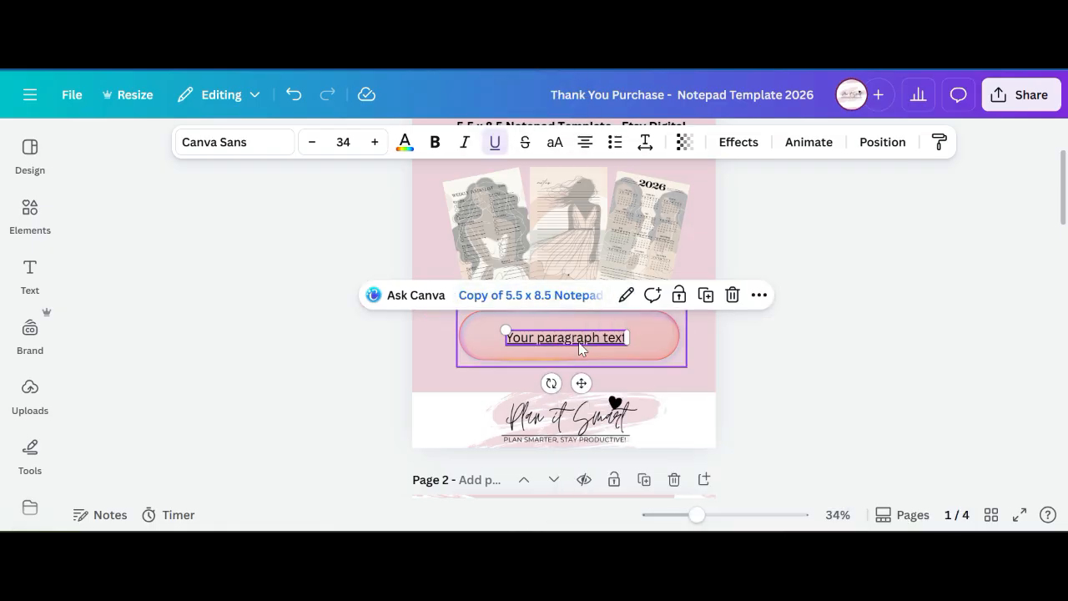
- Change the button label to "5.5 x 8.5 Notepad" and check the links on both the label and the pill-shaped image
double_click(582, 343)
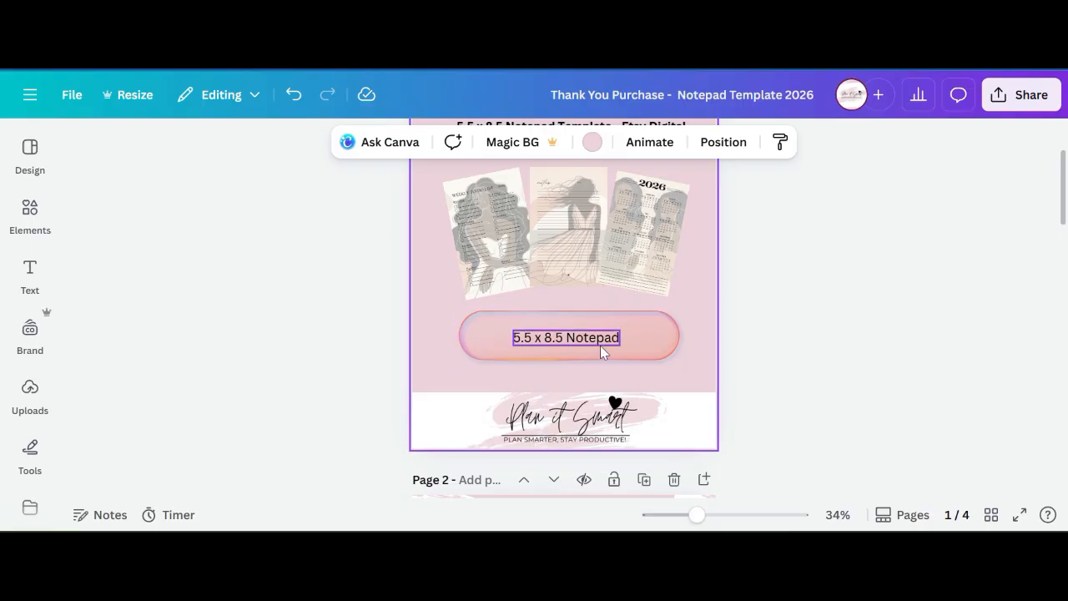
left_click(656, 334)
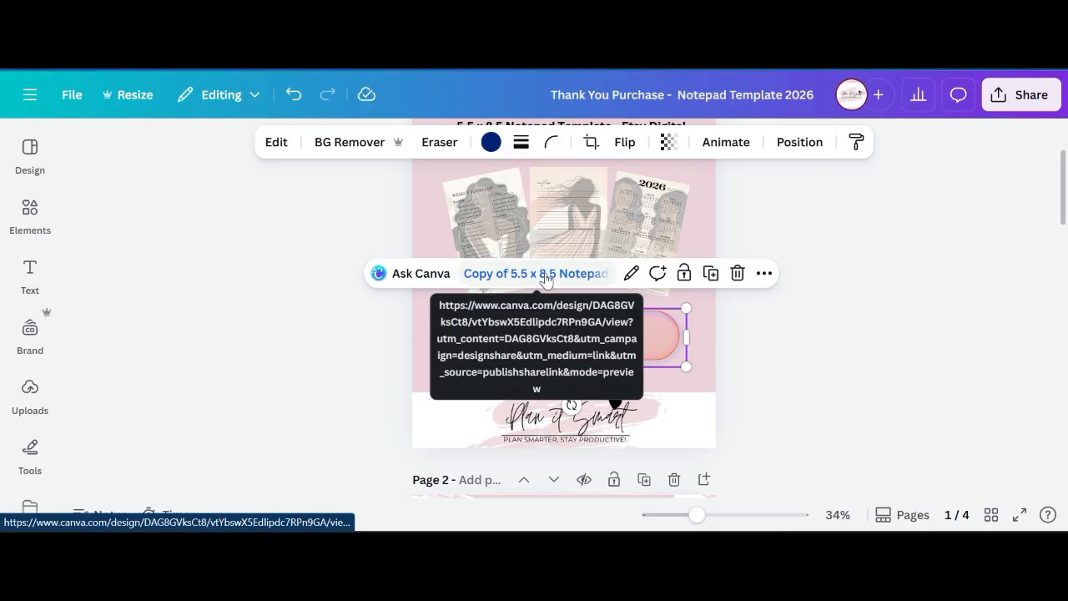
left_click(532, 341)
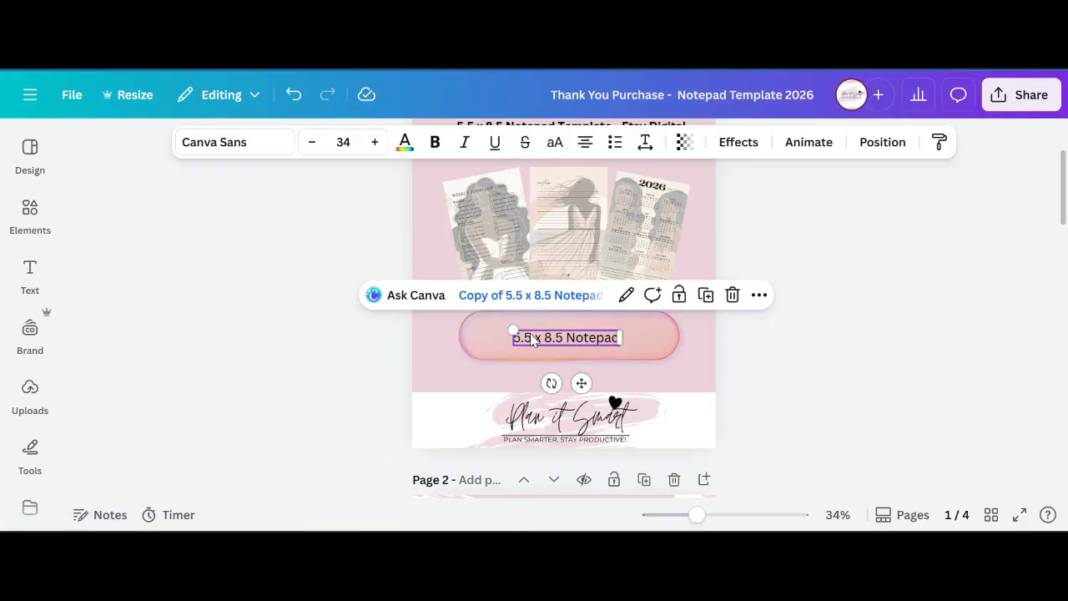
left_click(659, 335)
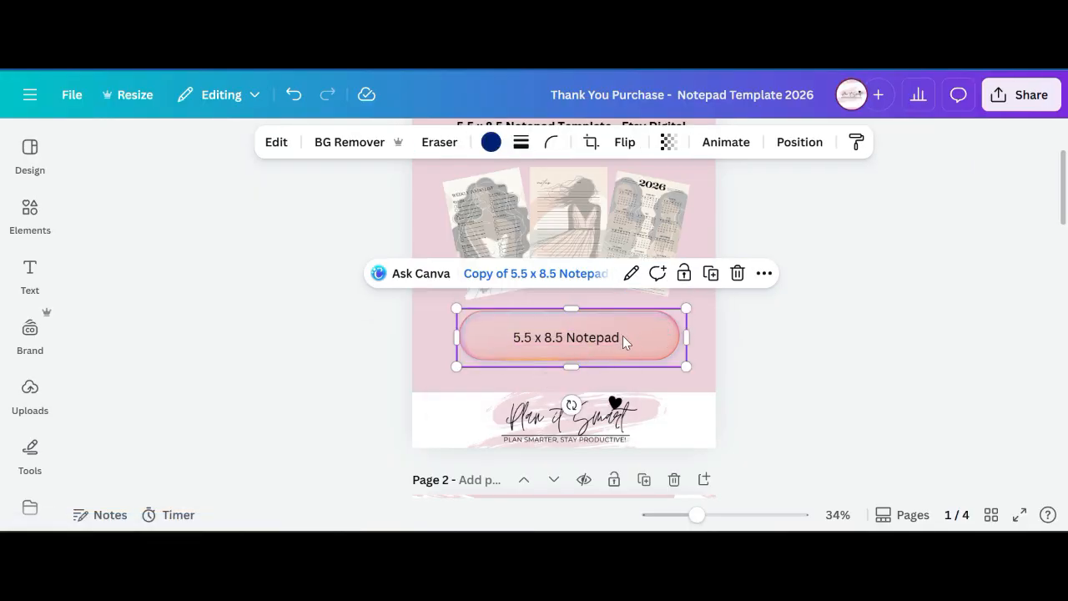
- Group the "5.5 x 8.5 Notepad" label with the pill-shaped button image
left_click(657, 380)
left_click_drag(655, 384, 524, 297)
left_click(643, 351)
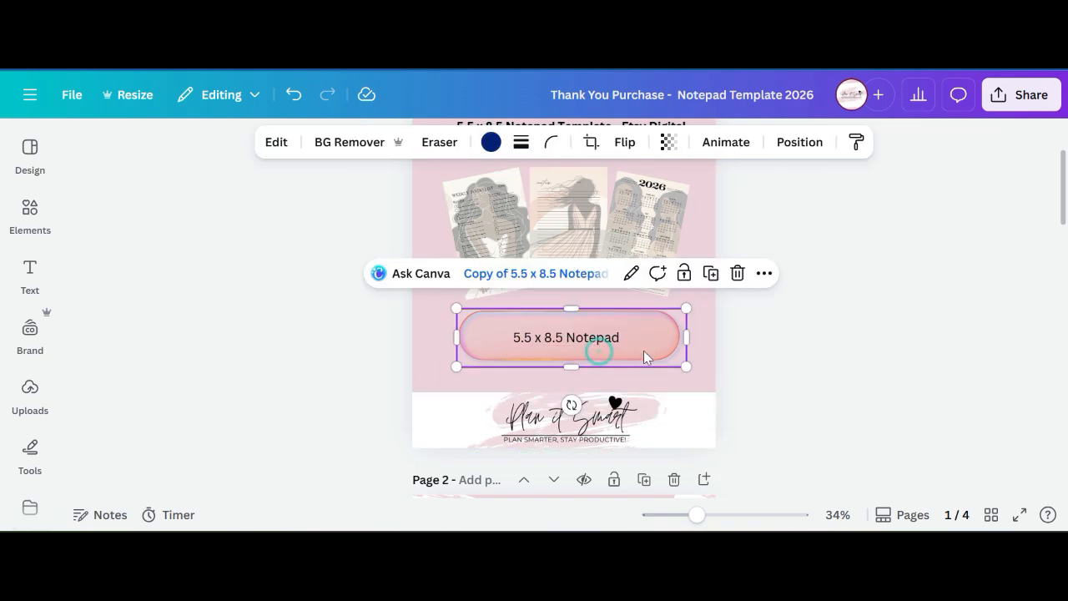
left_click(702, 369)
left_click_drag(643, 377, 587, 321)
left_click(436, 274)
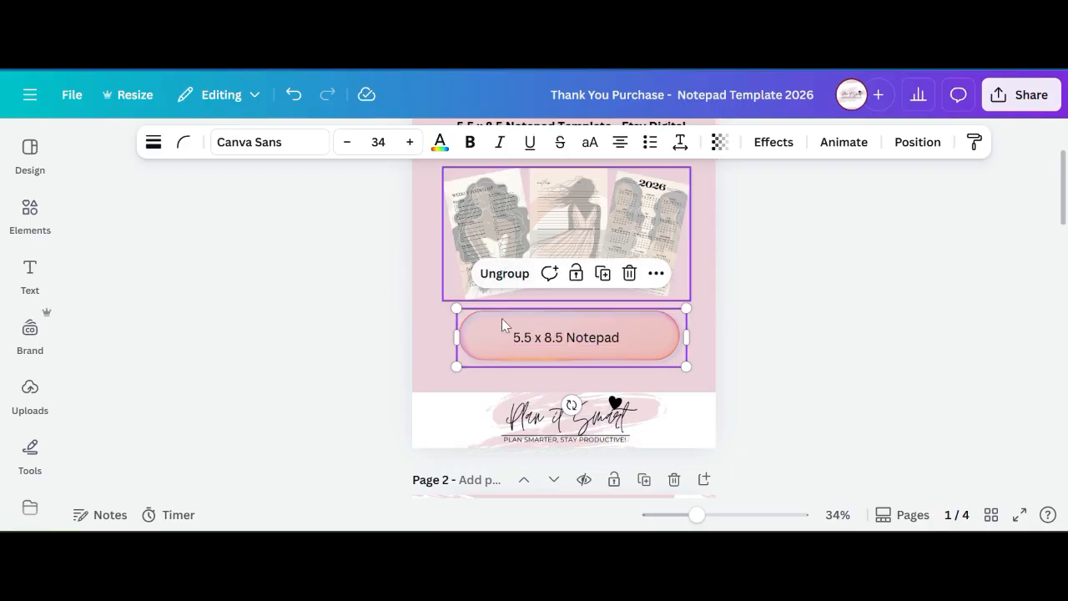
- Test the grouped button by opening the template link from its label and look through the shared template page
left_click(654, 328)
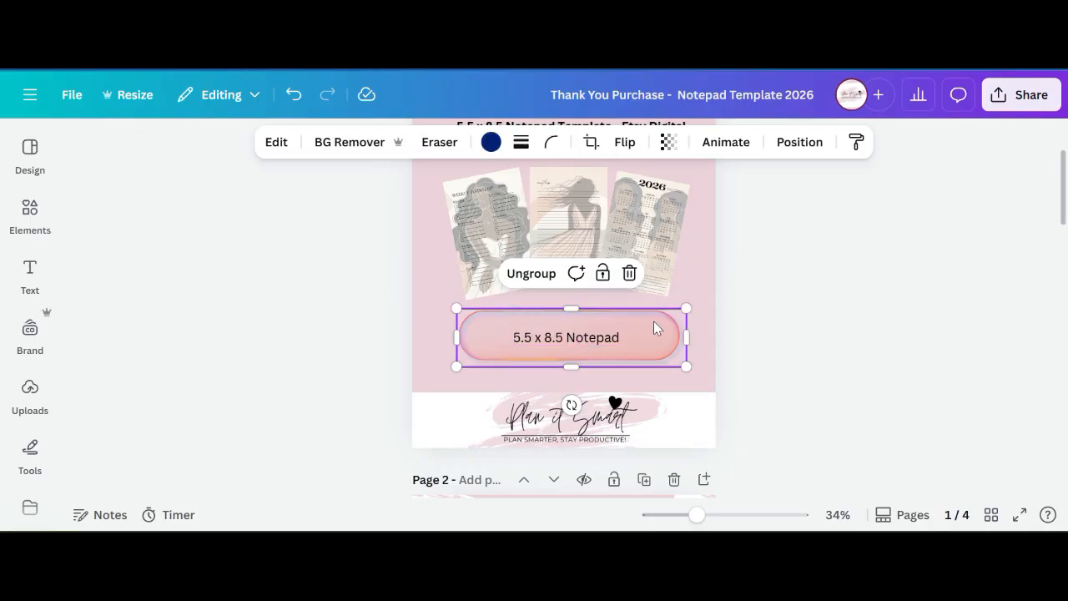
left_click(584, 345)
left_click(446, 375)
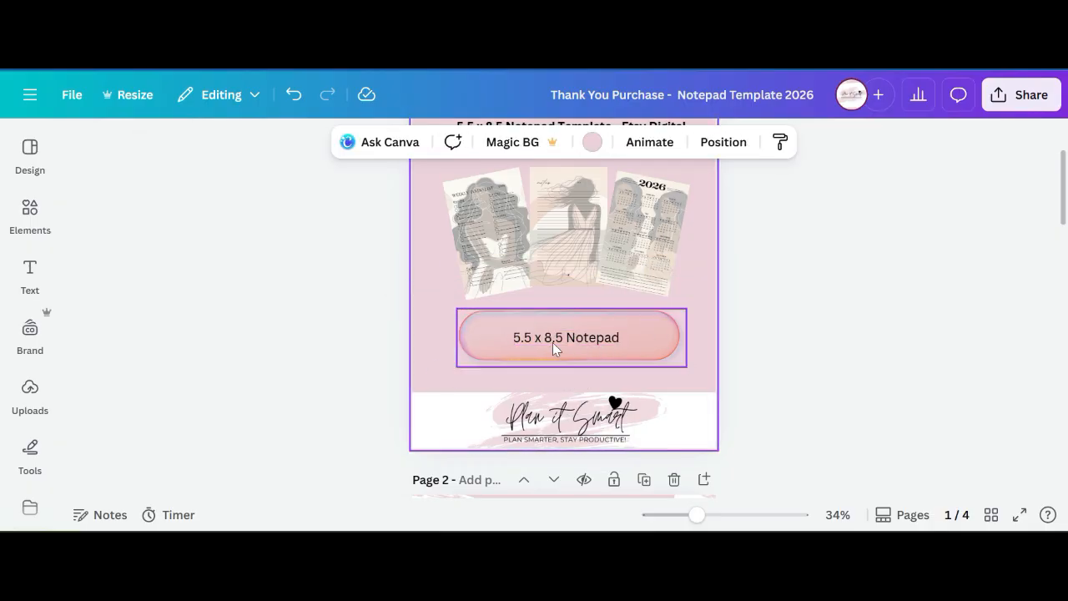
left_click(553, 342)
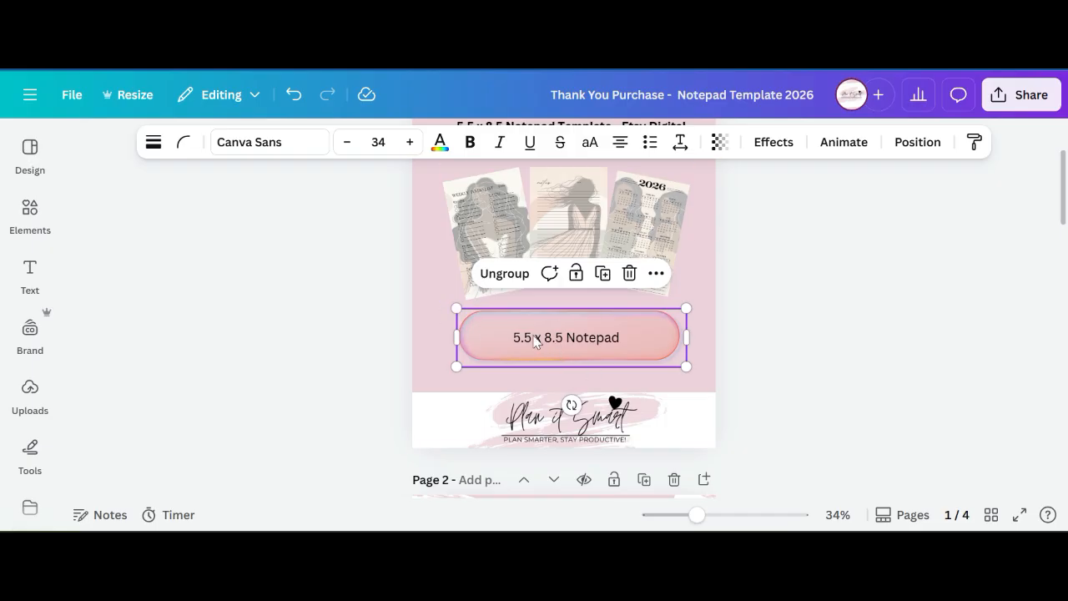
double_click(561, 339)
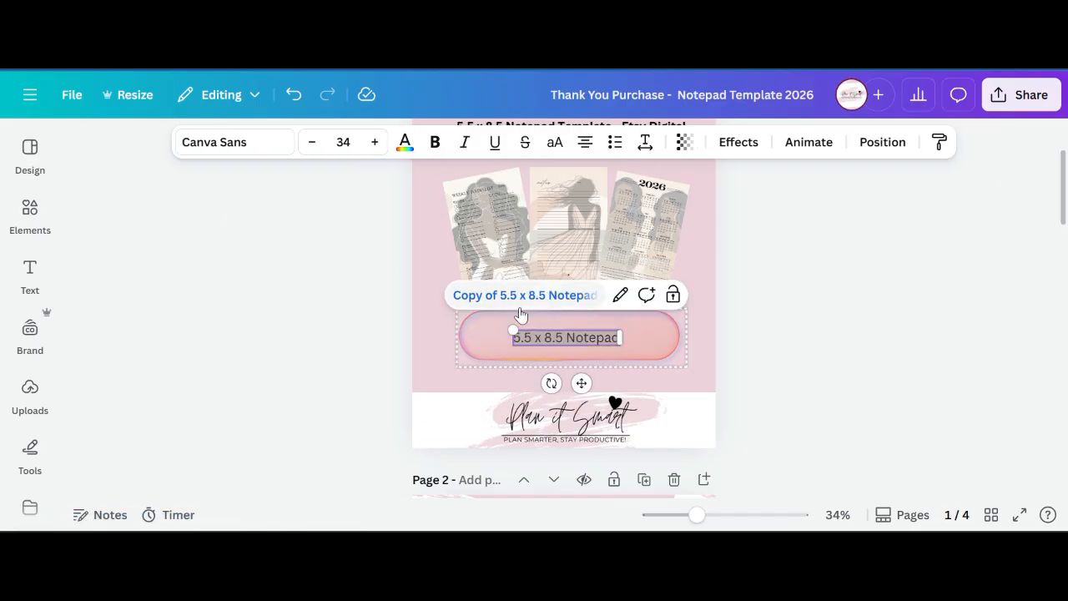
left_click(514, 299)
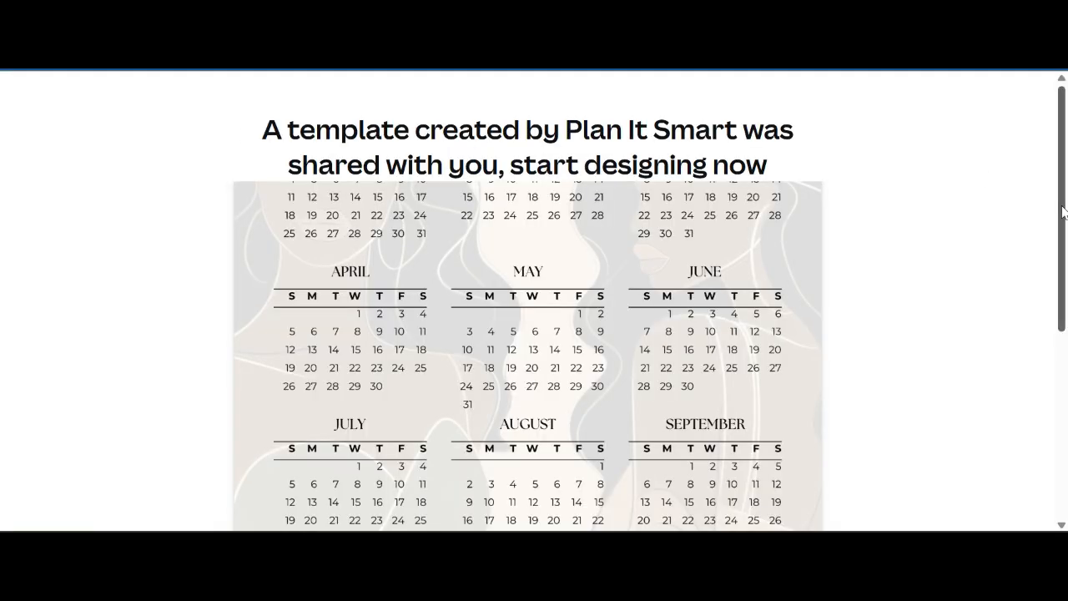
scroll(1049, 203, "down", 5)
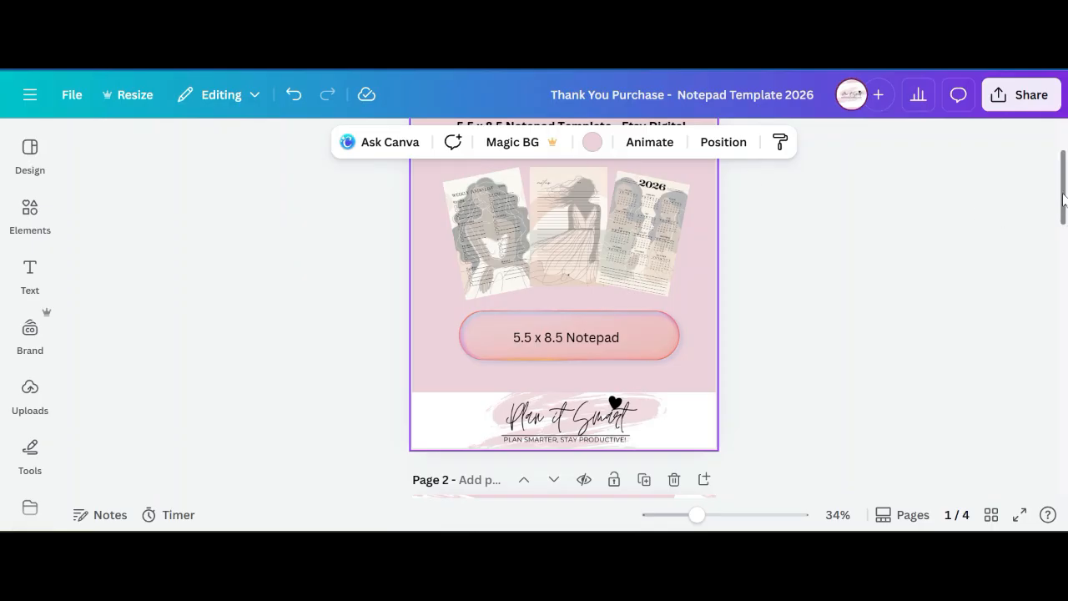
- Review the "How It Works: Digital Only" instructions on page 2 of the thank-you design
left_click_drag(1064, 199, 1066, 264)
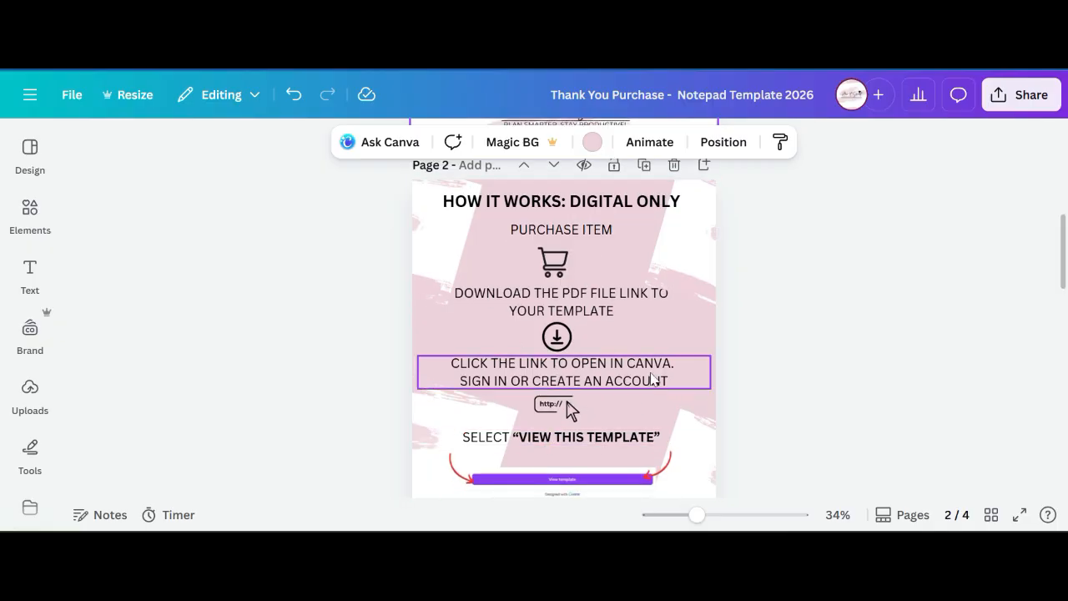
scroll(612, 315, "down", 2)
scroll(610, 312, "up", 2)
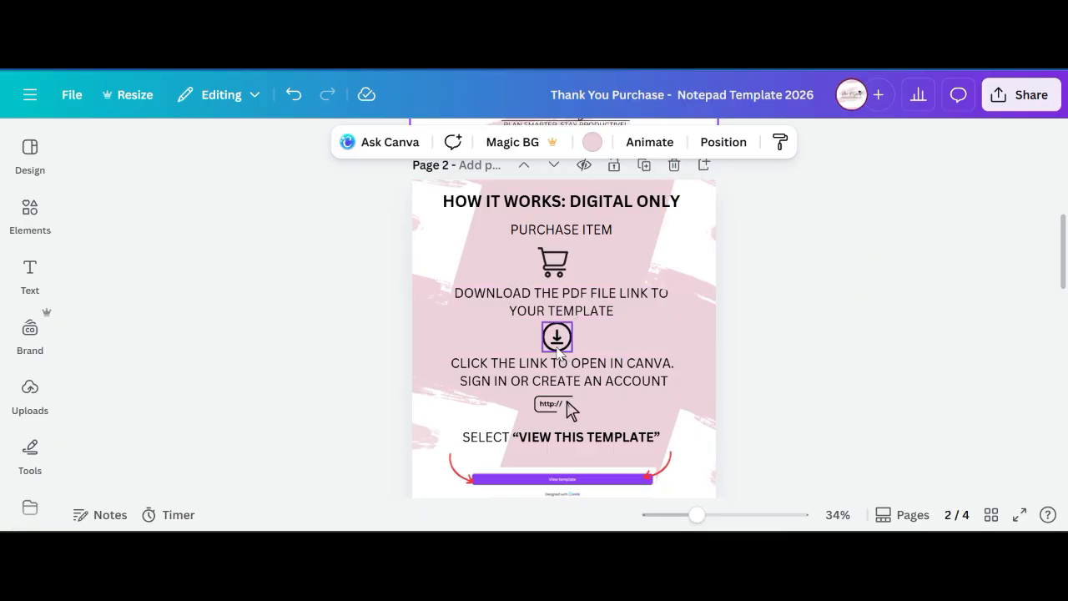
scroll(557, 376, "down", 2)
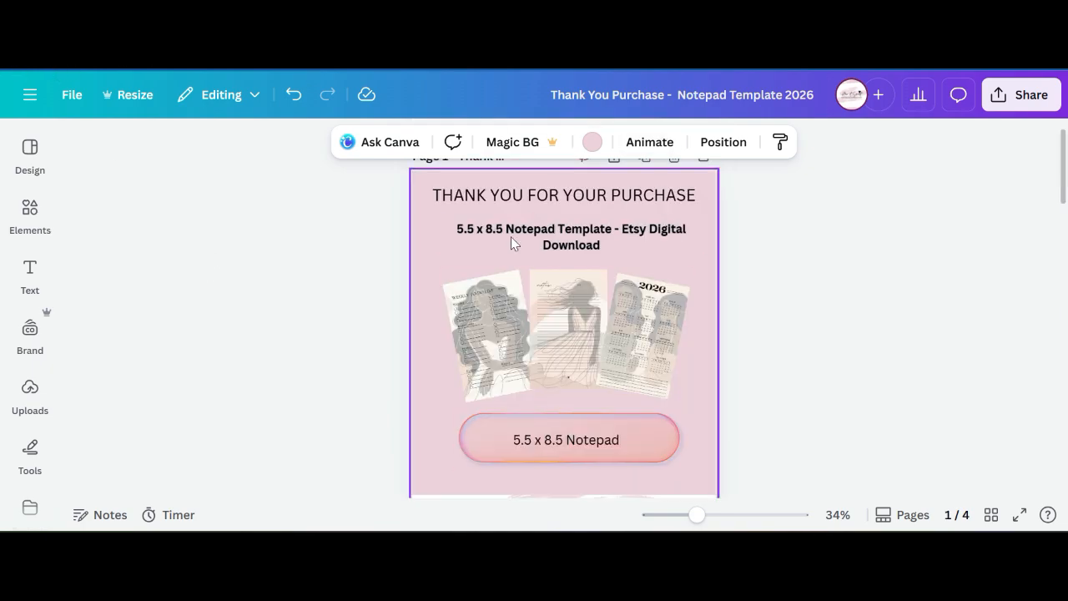
- Open the thank-you design's download options and set the file type to PDF Standard
left_click(999, 98)
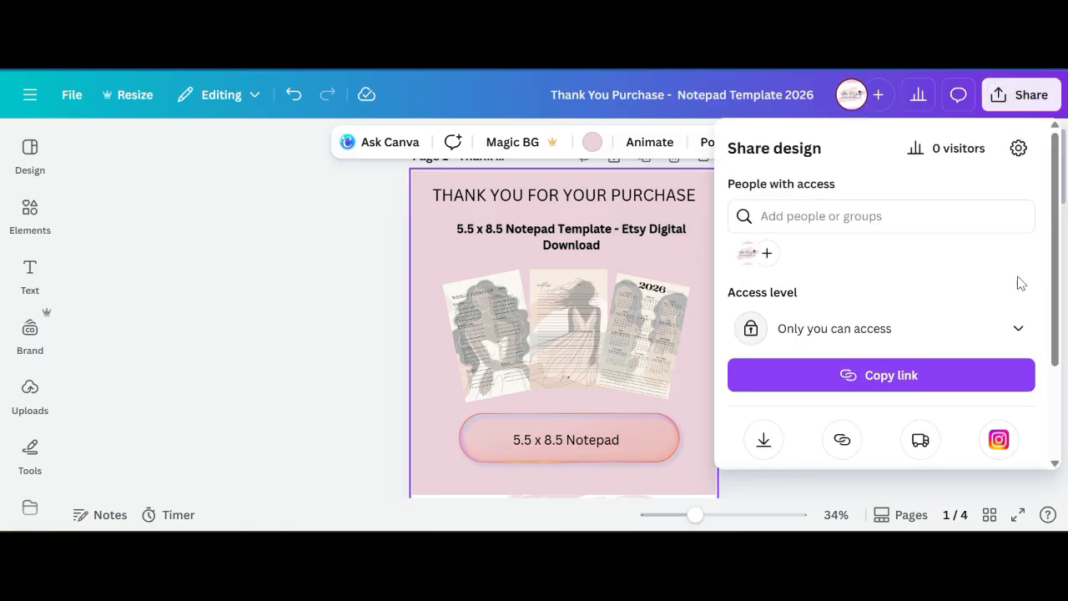
scroll(918, 250, "down", 2)
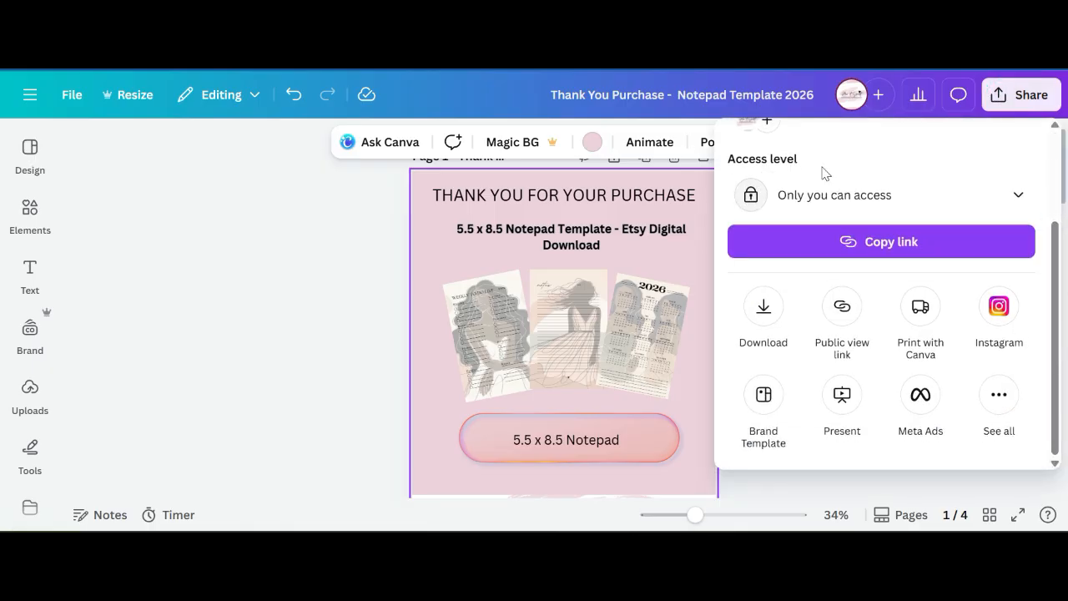
left_click(763, 306)
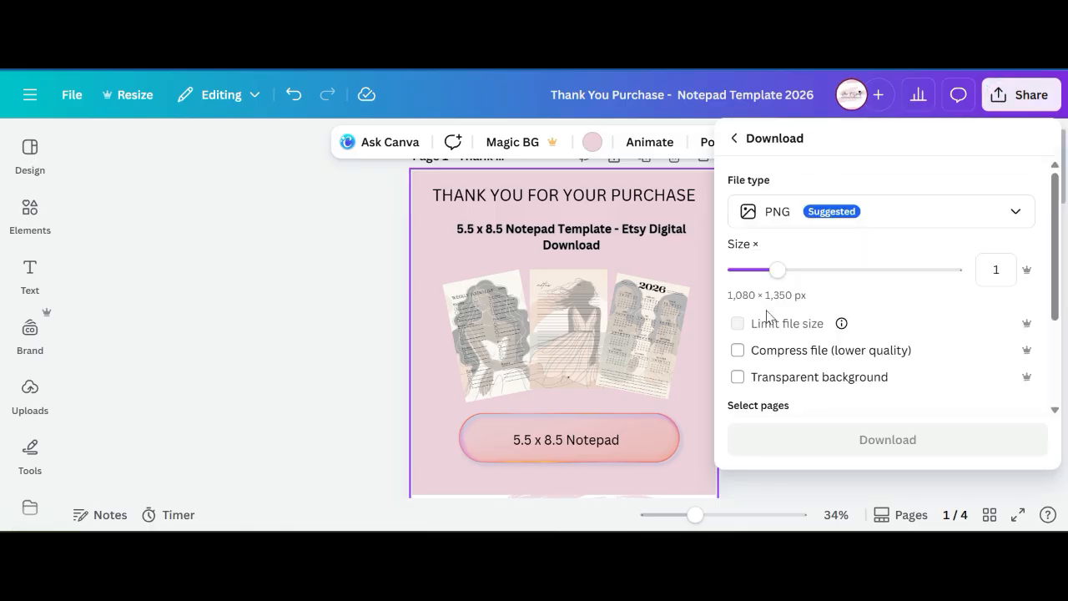
left_click(800, 222)
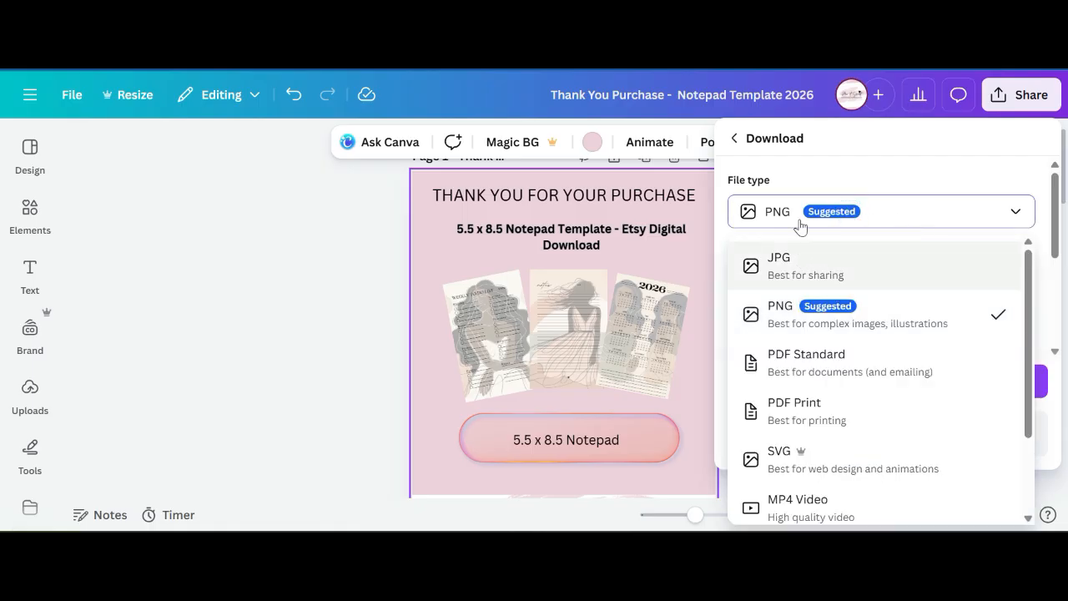
left_click(816, 369)
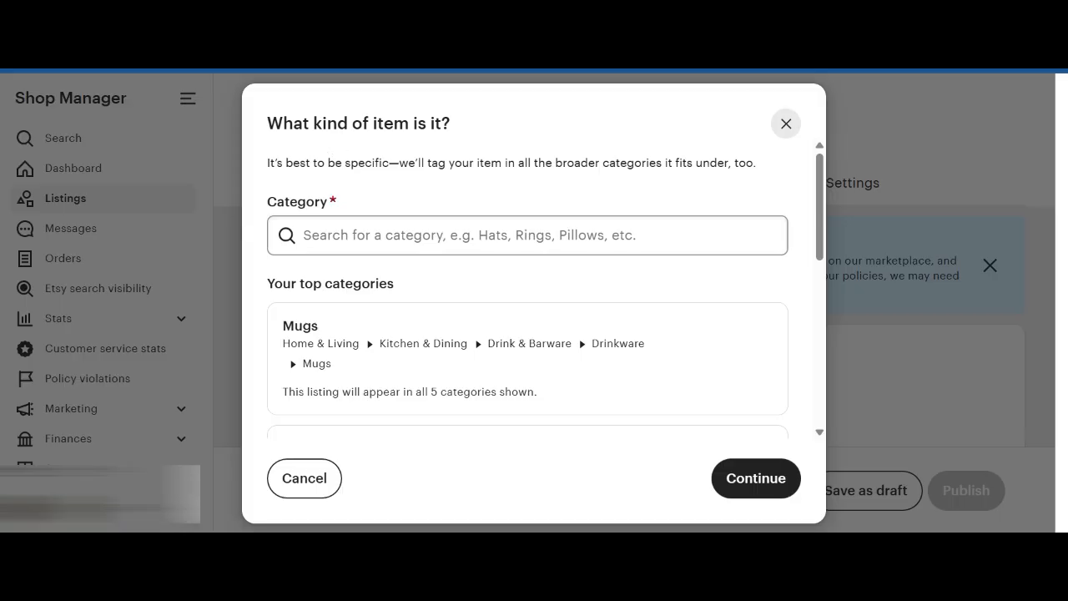
- In Etsy's new listing form, search the categories for "digital", choose Clip Art & Image Files and continue
left_click(398, 232)
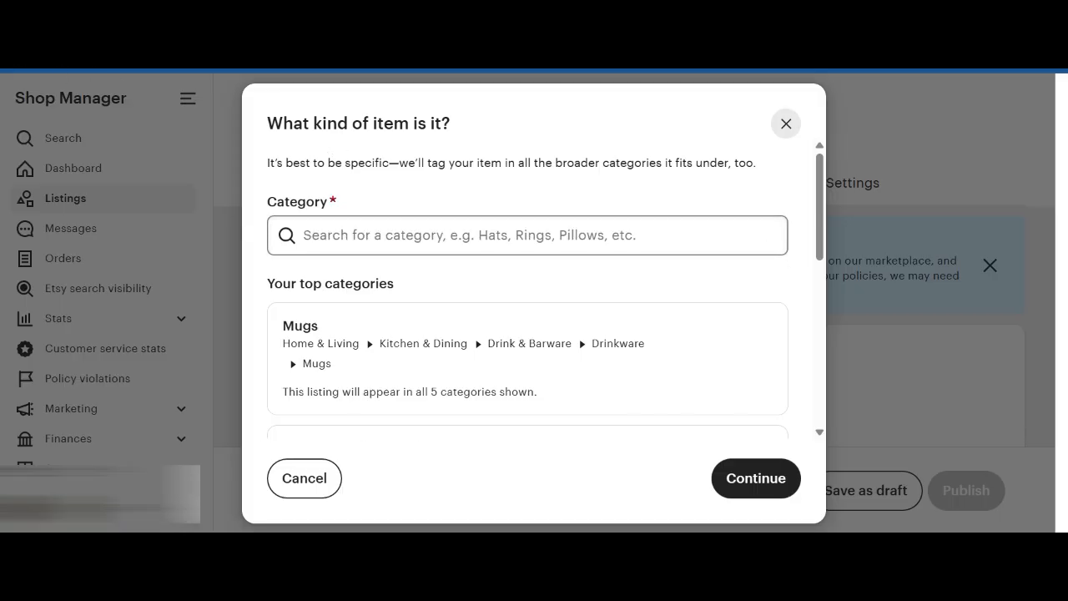
type("digital")
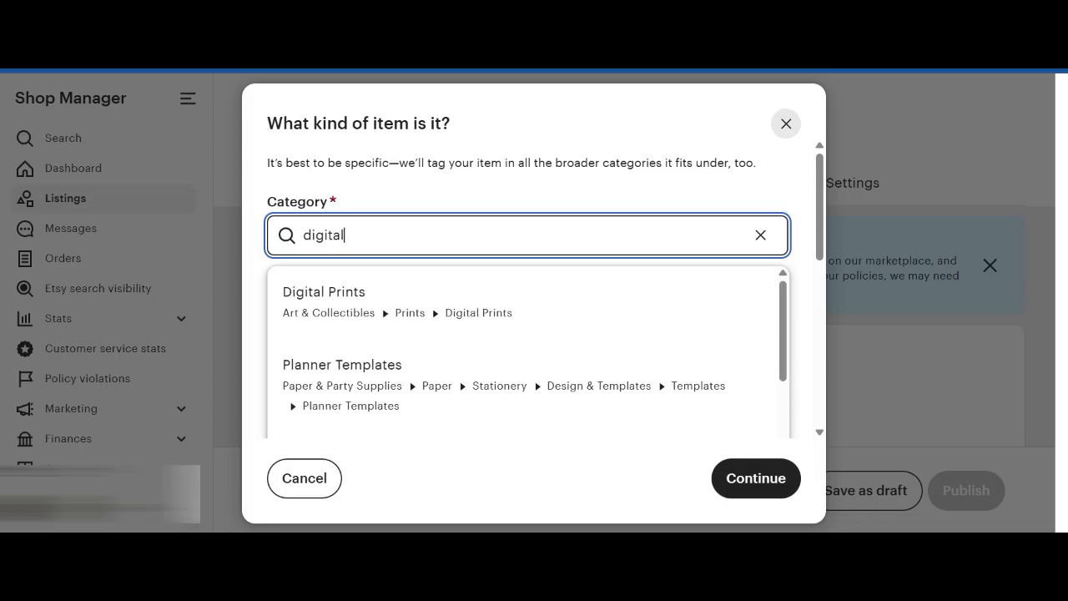
left_click(791, 338)
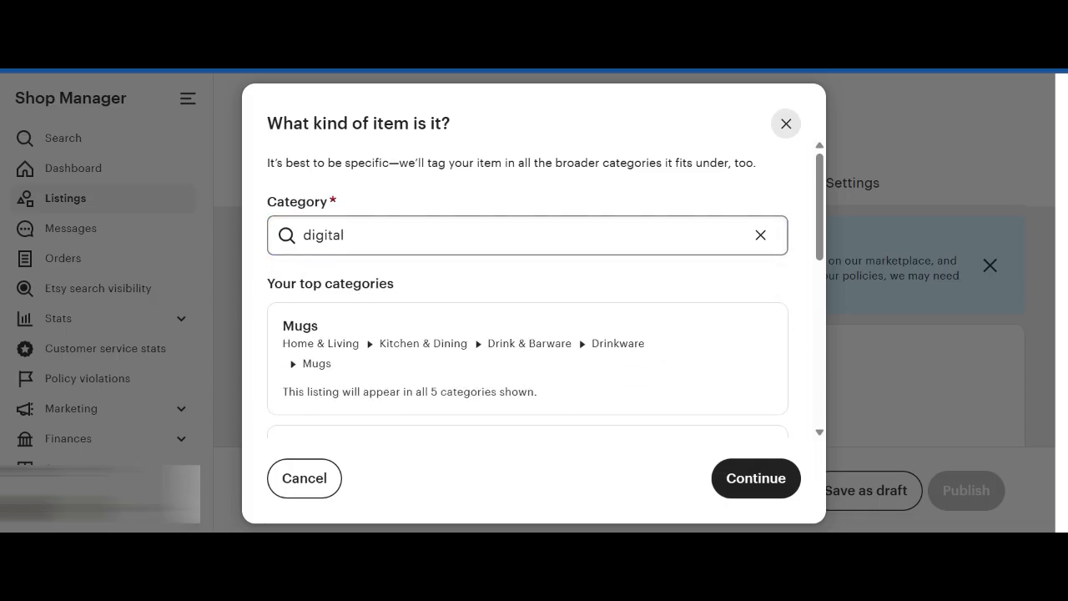
left_click(730, 292)
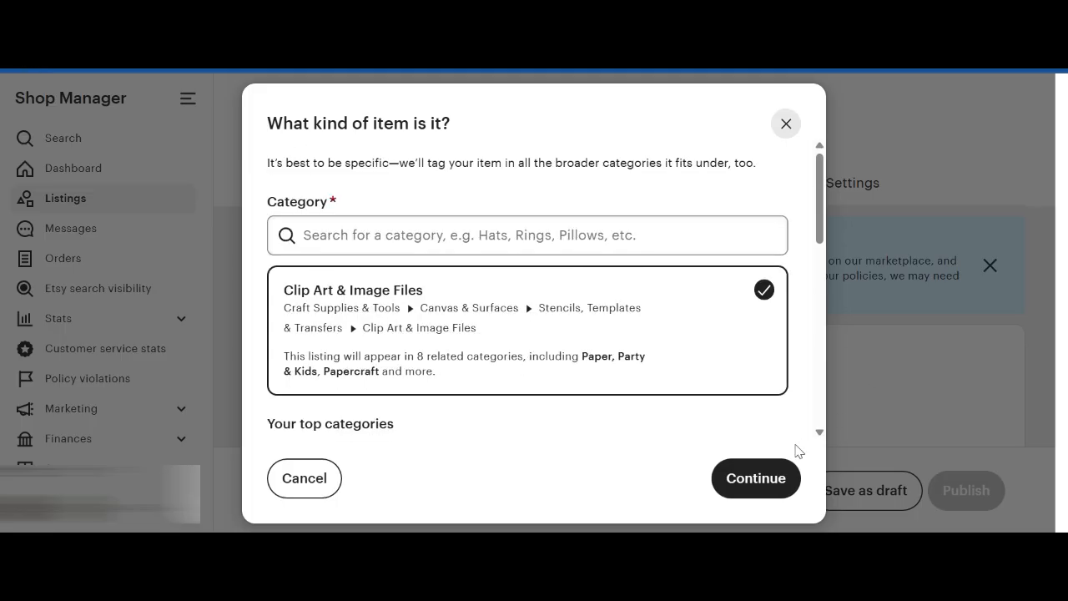
left_click(755, 477)
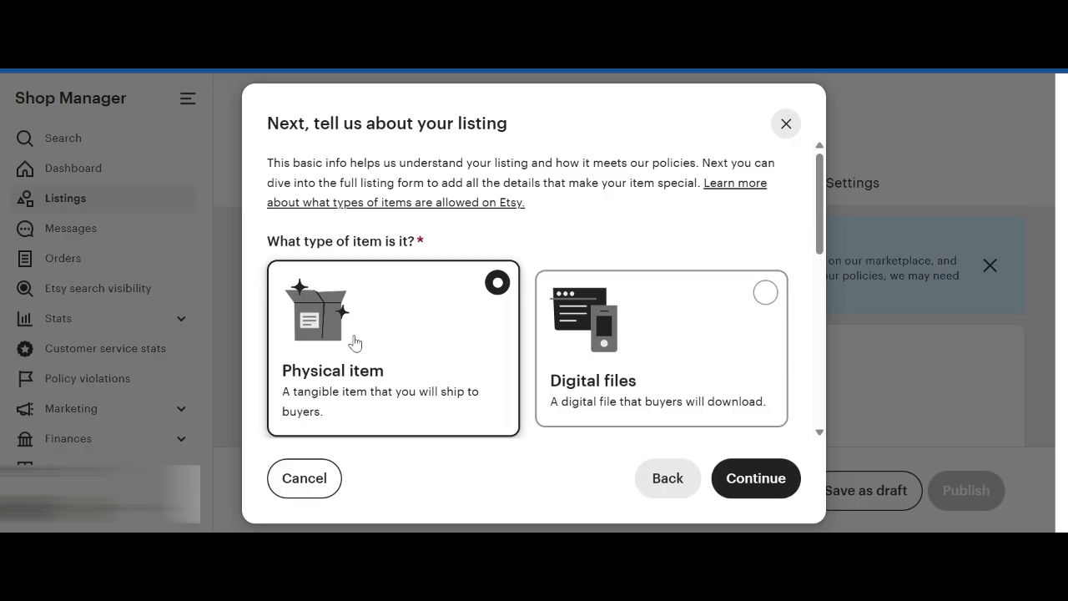
- Set the listing's item type to Digital files and continue to the full listing form
left_click(657, 329)
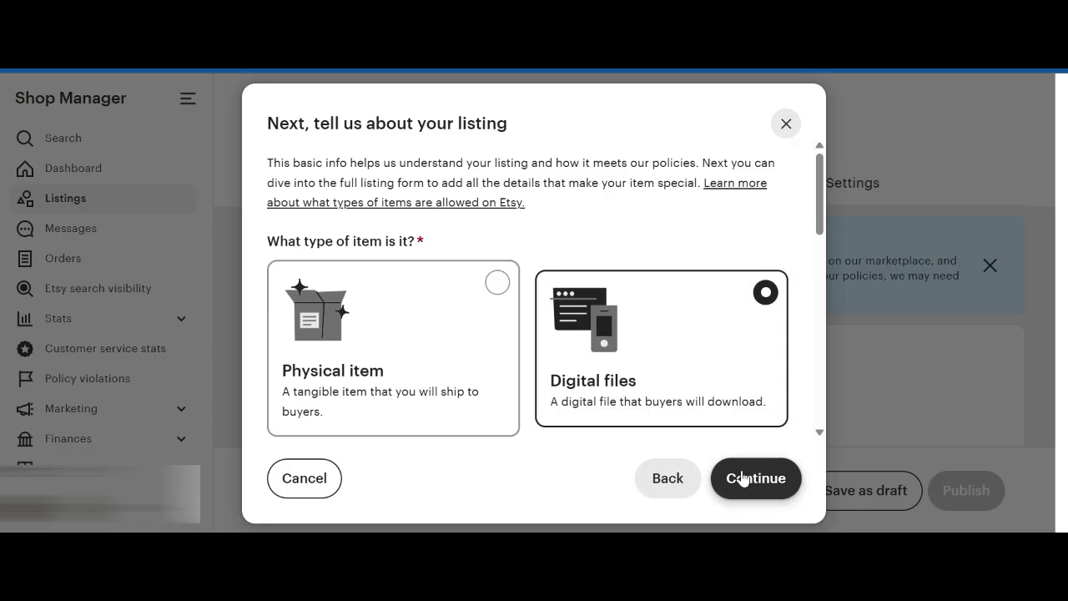
left_click_drag(819, 187, 859, 393)
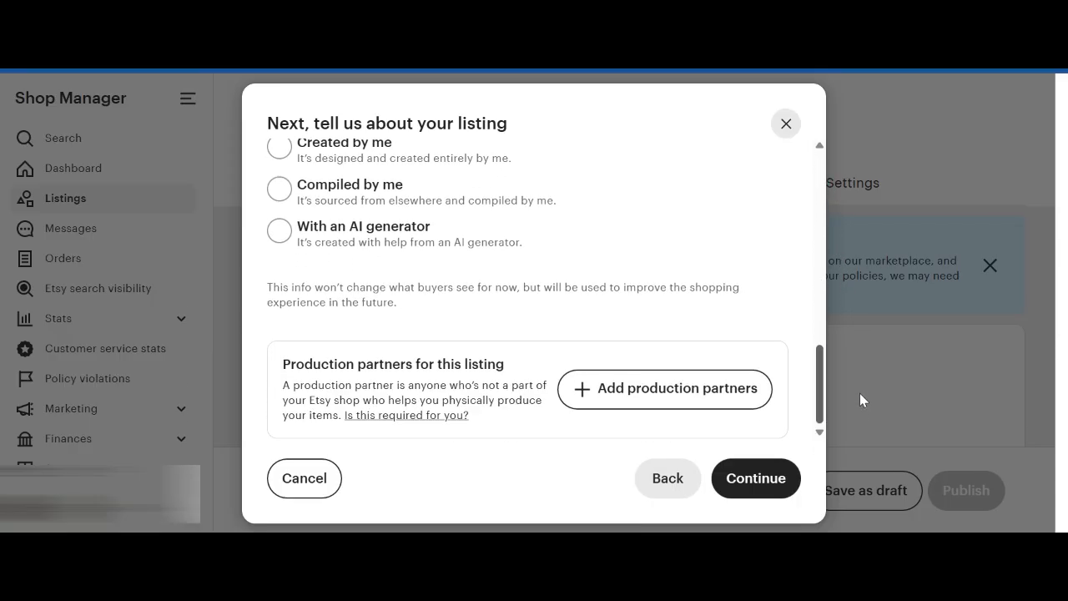
left_click(765, 477)
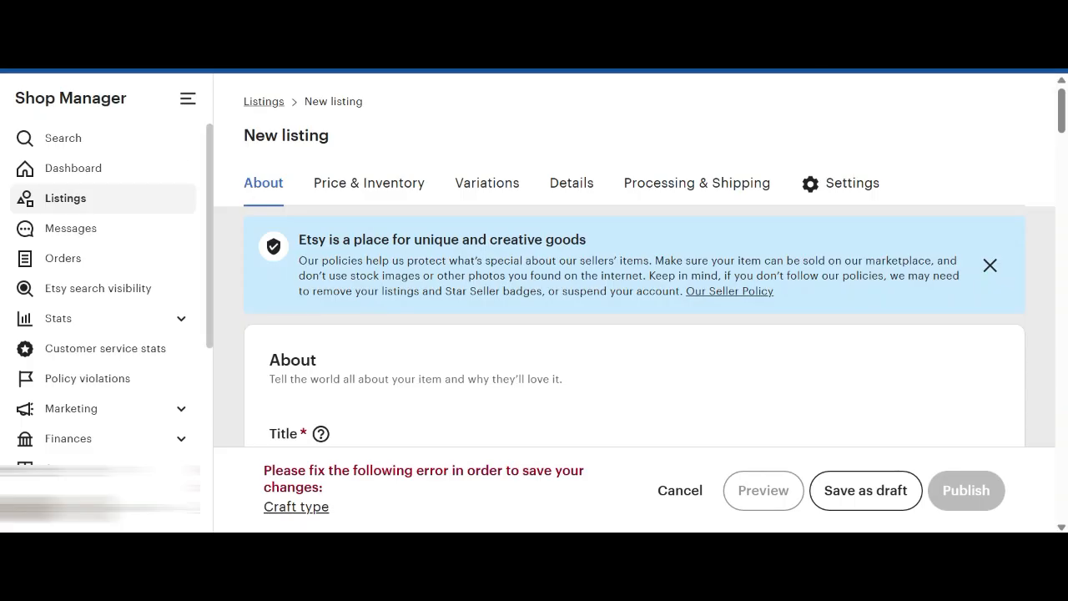
scroll(635, 317, "down", 1)
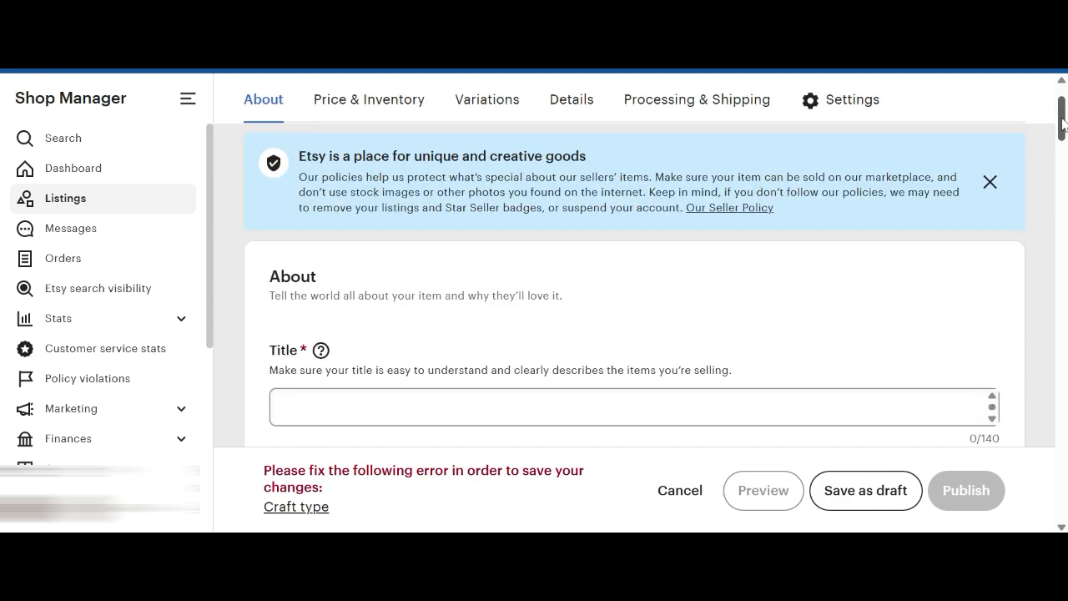
left_click_drag(1062, 118, 1065, 190)
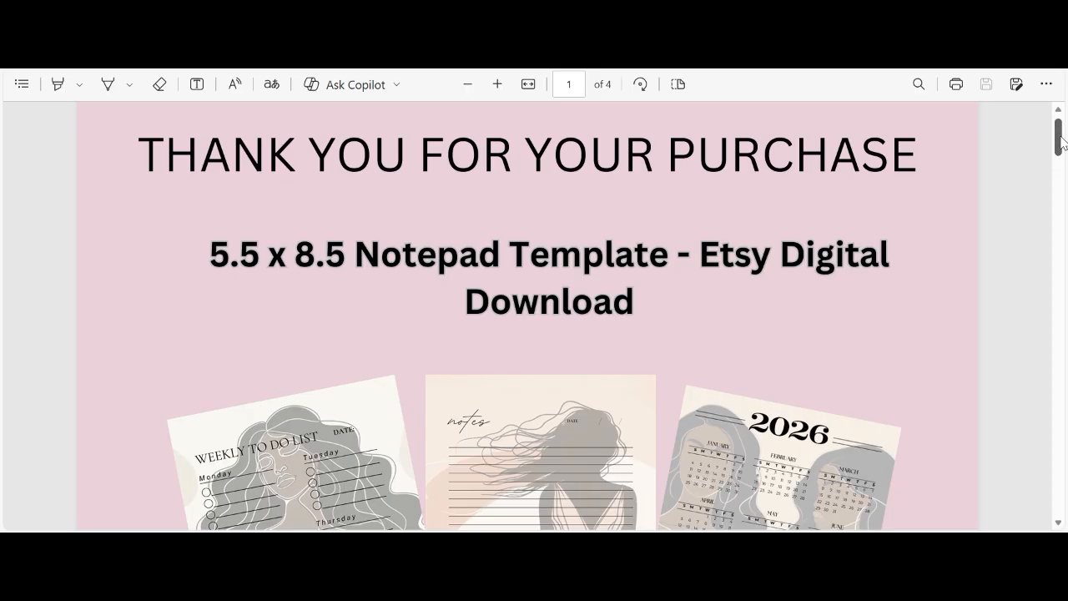
- In the thank-you PDF, open the linked 2026 Calendar notepad button and view the template page down to its edit and view options
left_click_drag(1062, 142, 1064, 197)
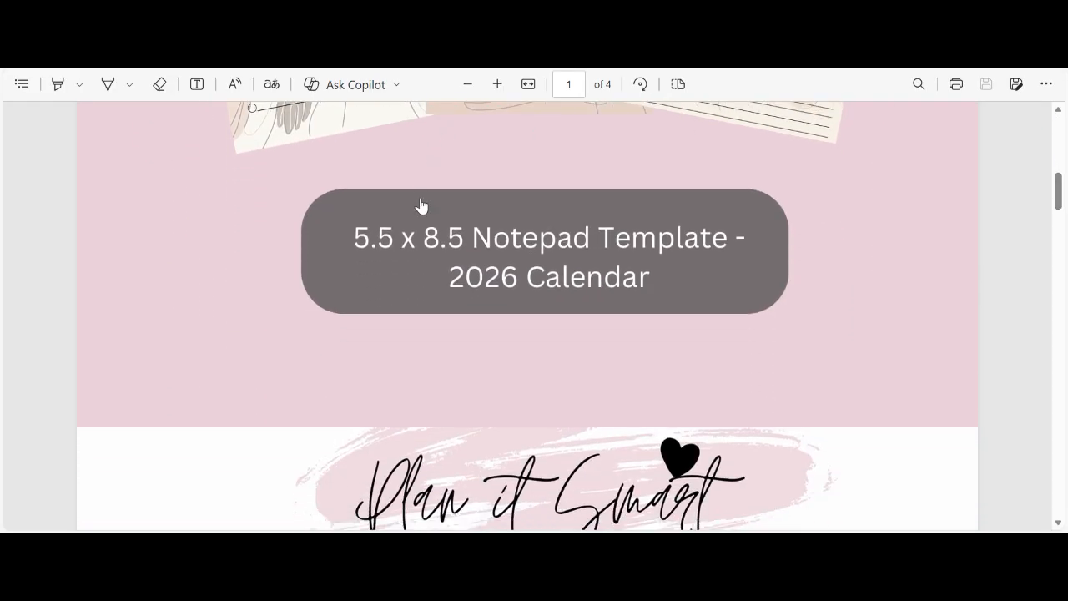
left_click(513, 252)
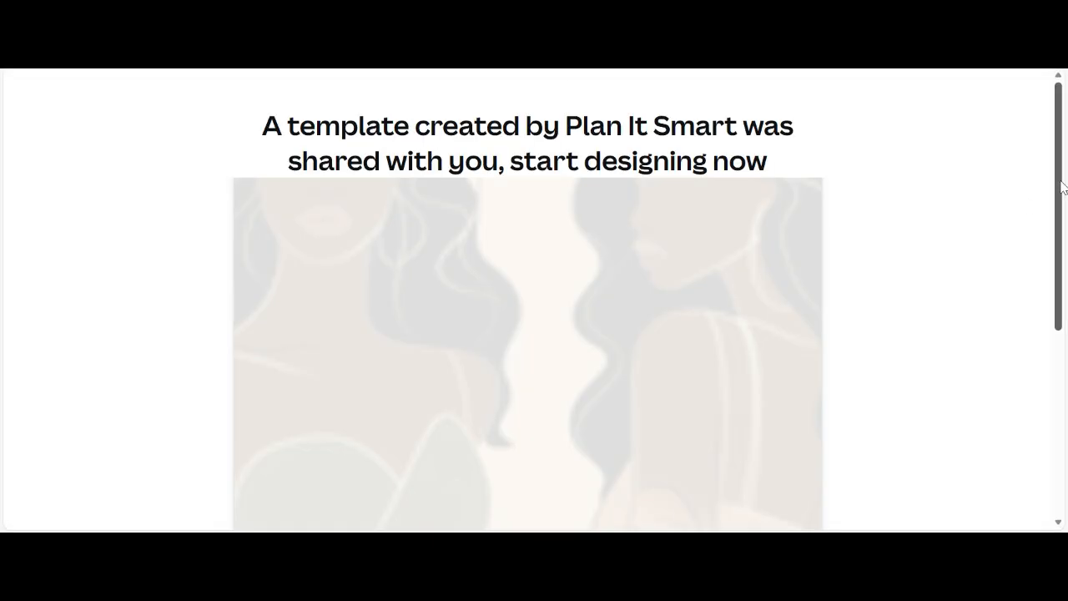
left_click_drag(1059, 181, 1066, 389)
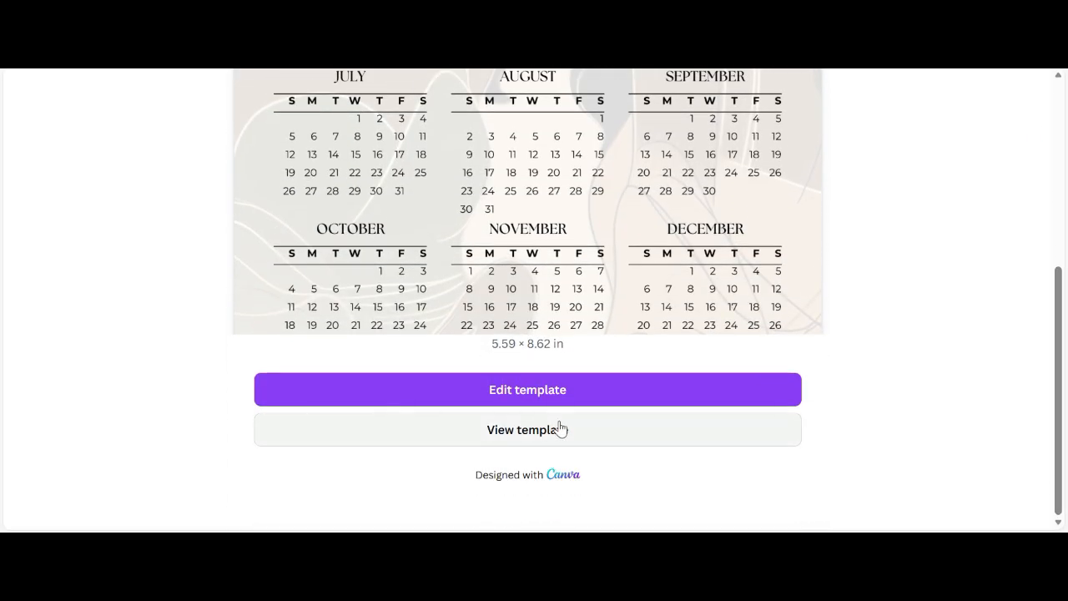